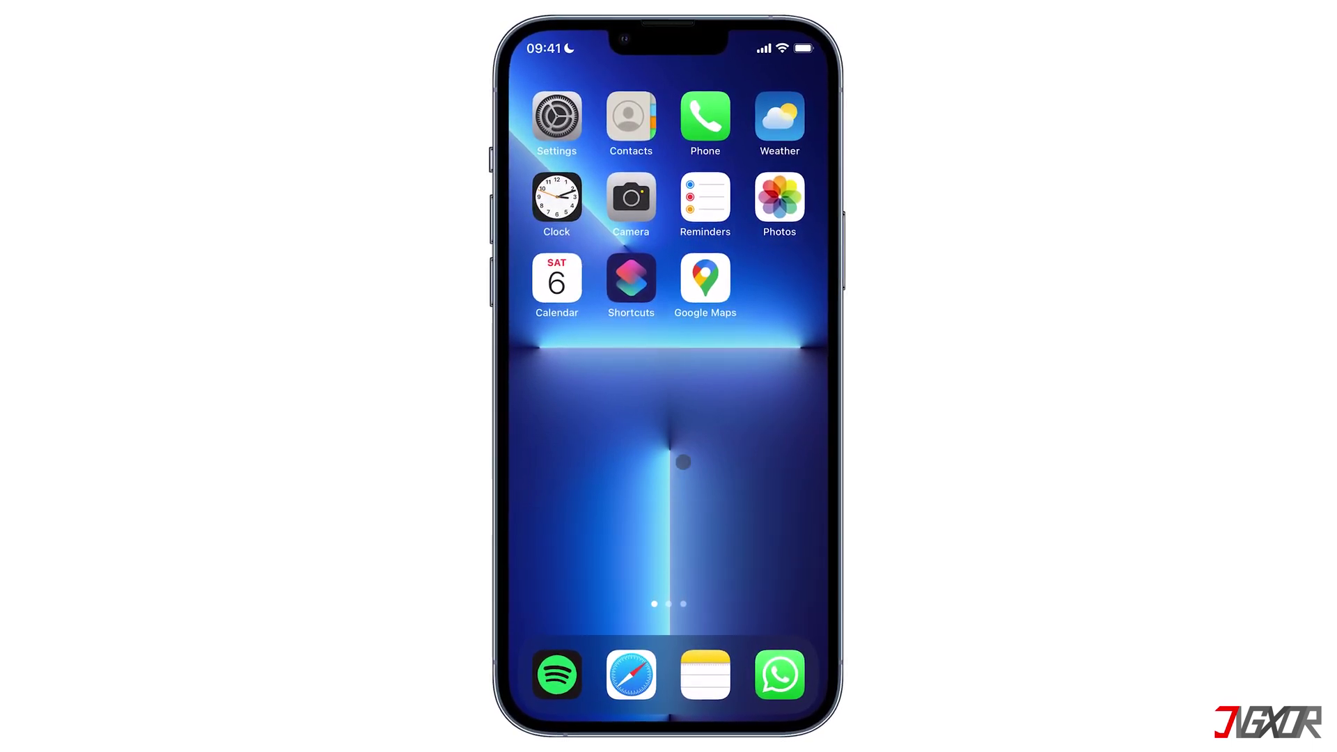
Step: Open Google Maps on the iPhone to check its real current location
left_click(712, 269)
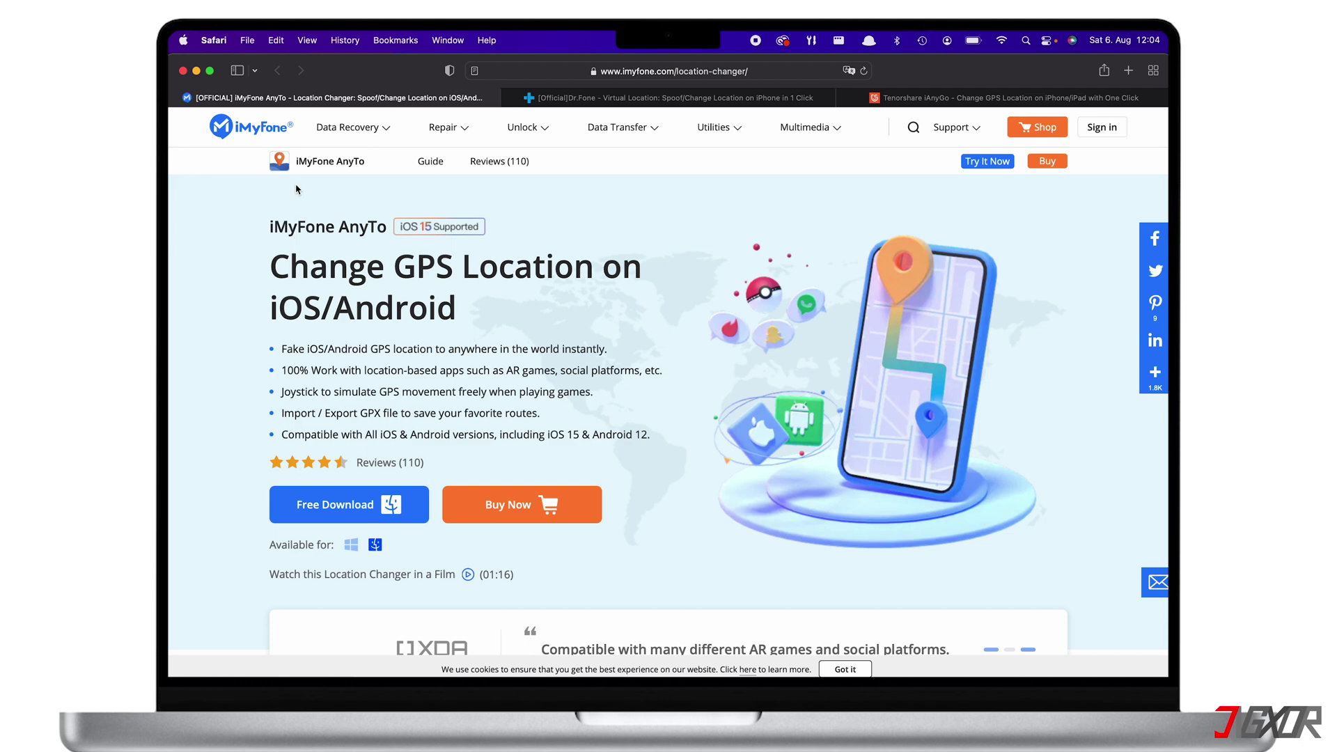
Step: Browse the iMyFone AnyTo product page and go to its Buy Now pricing page
scroll(311, 342, "down", 5)
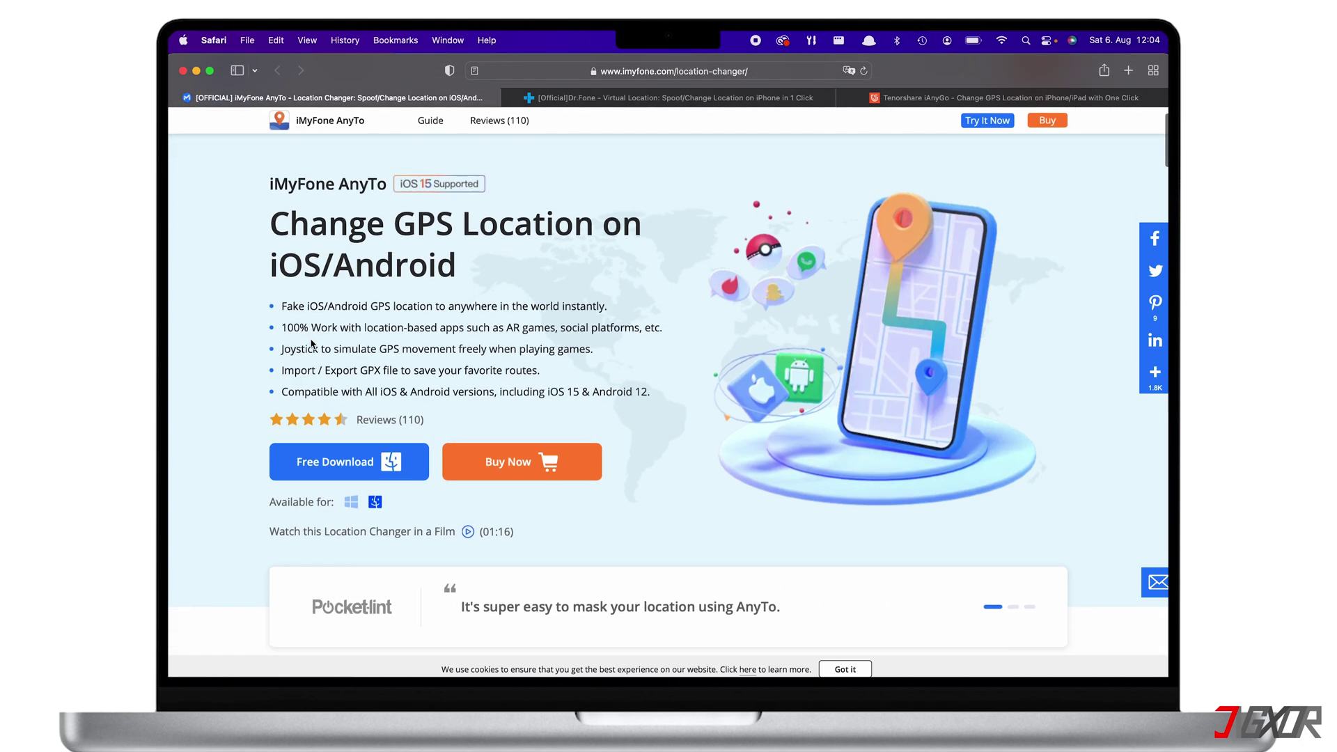
scroll(311, 344, "down", 3)
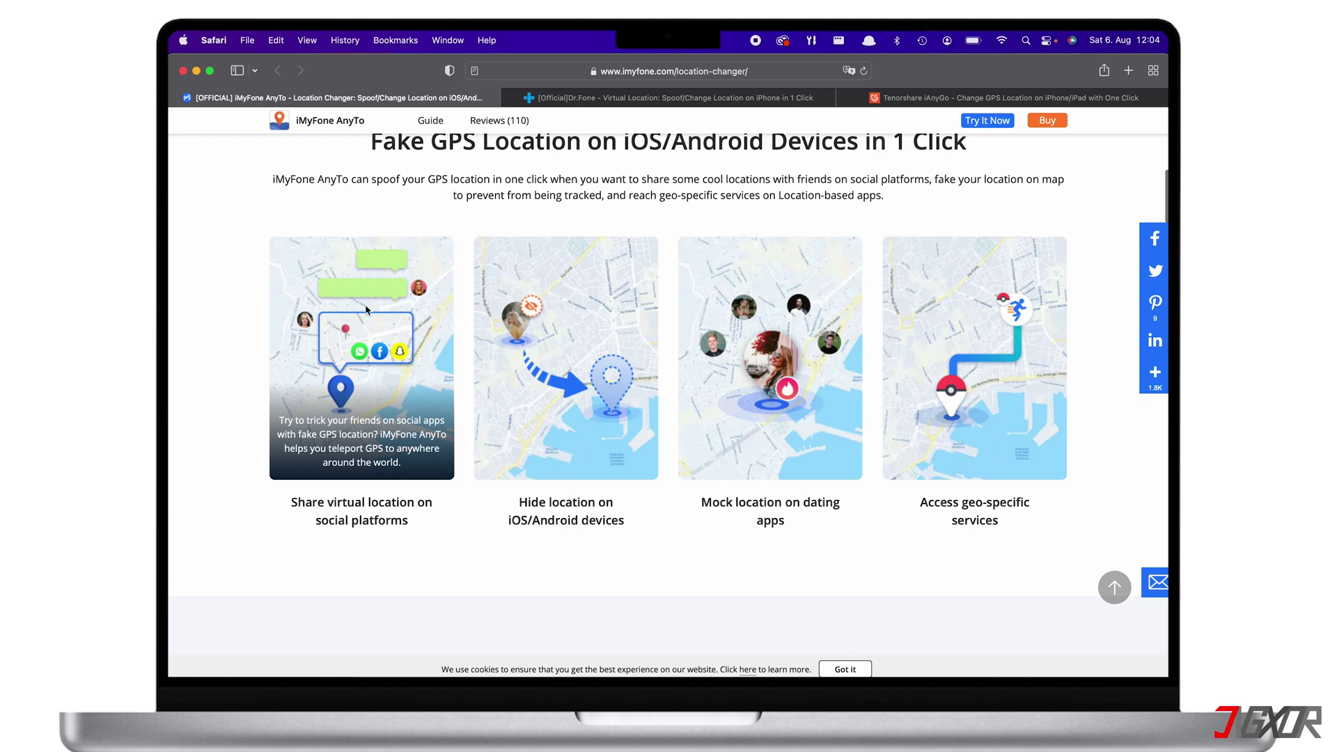
mouse_move(508, 352)
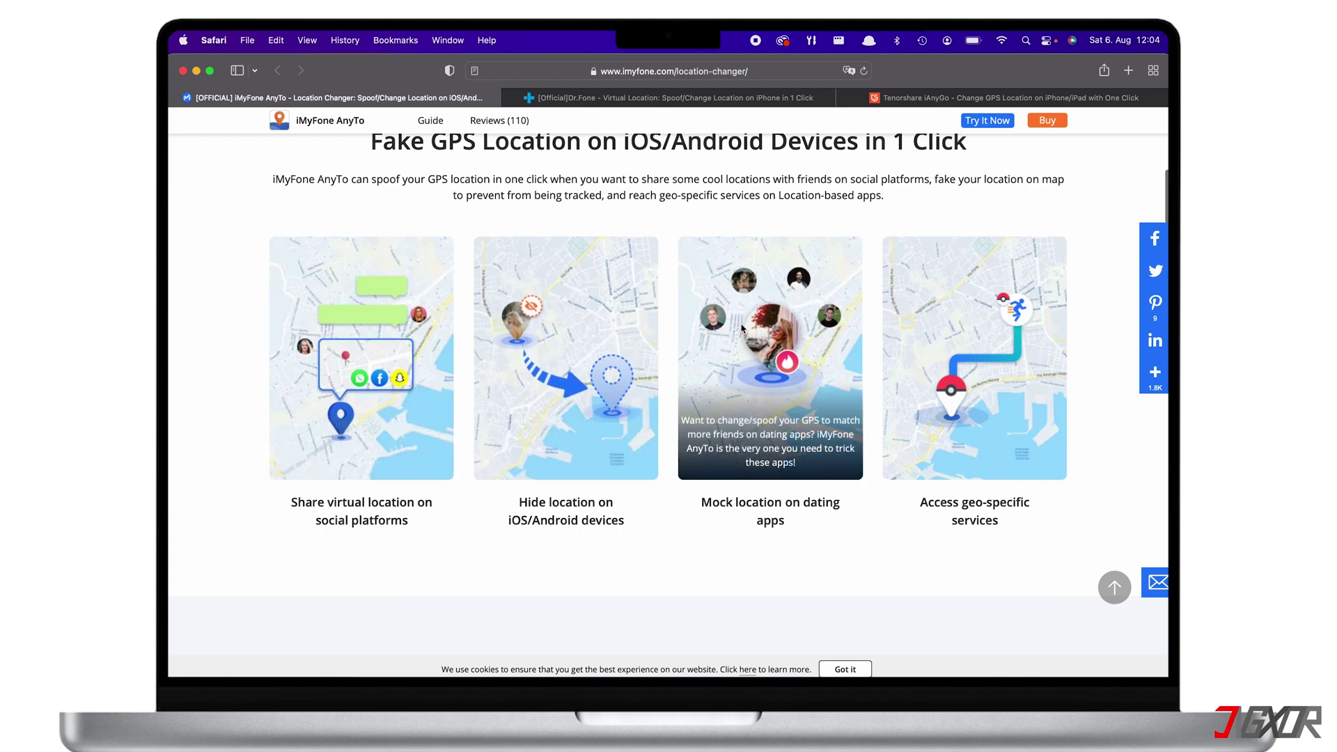
mouse_move(980, 372)
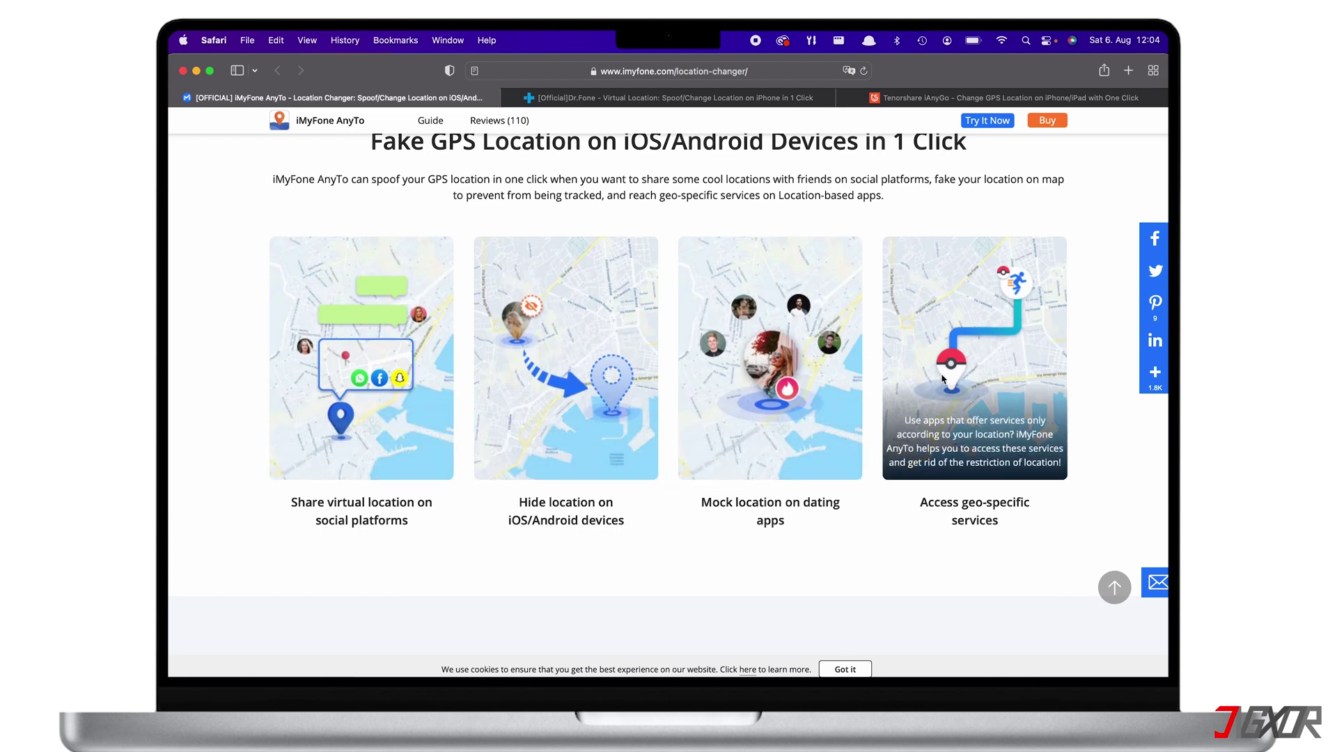
scroll(940, 380, "up", 8)
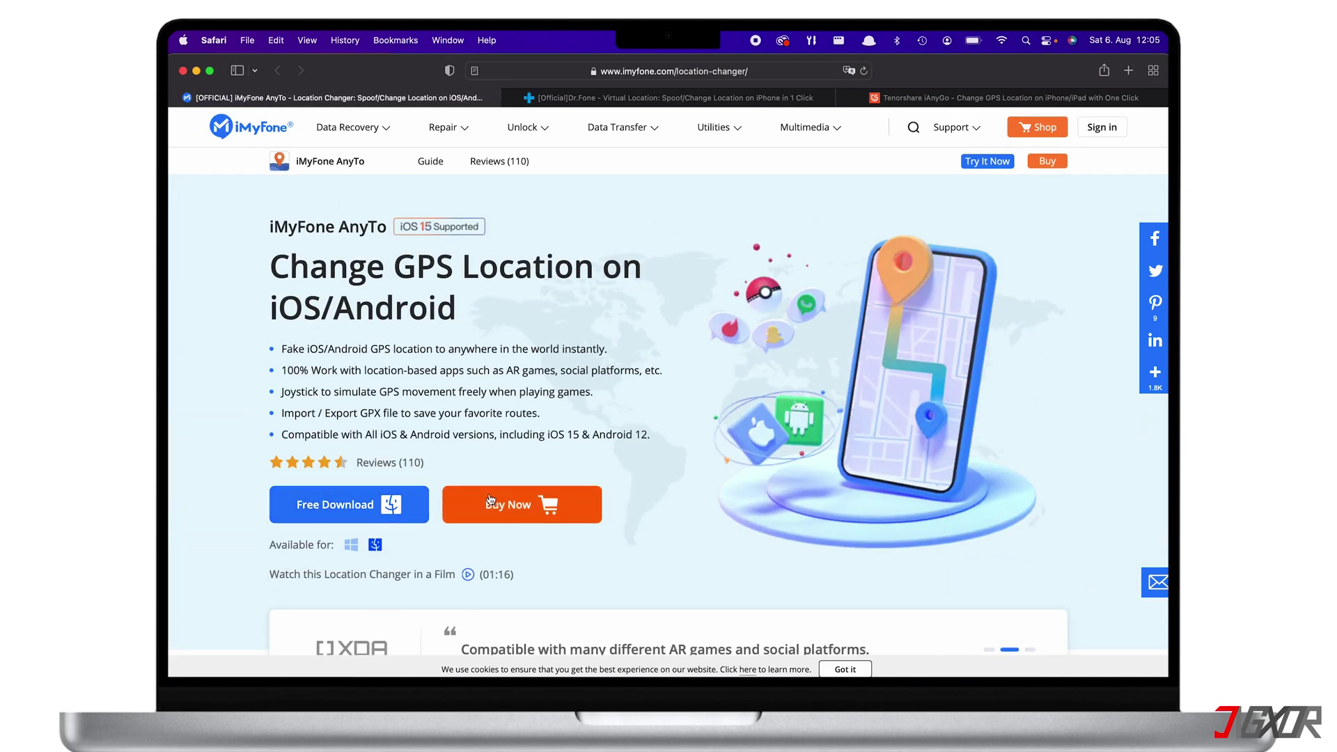
left_click(504, 512)
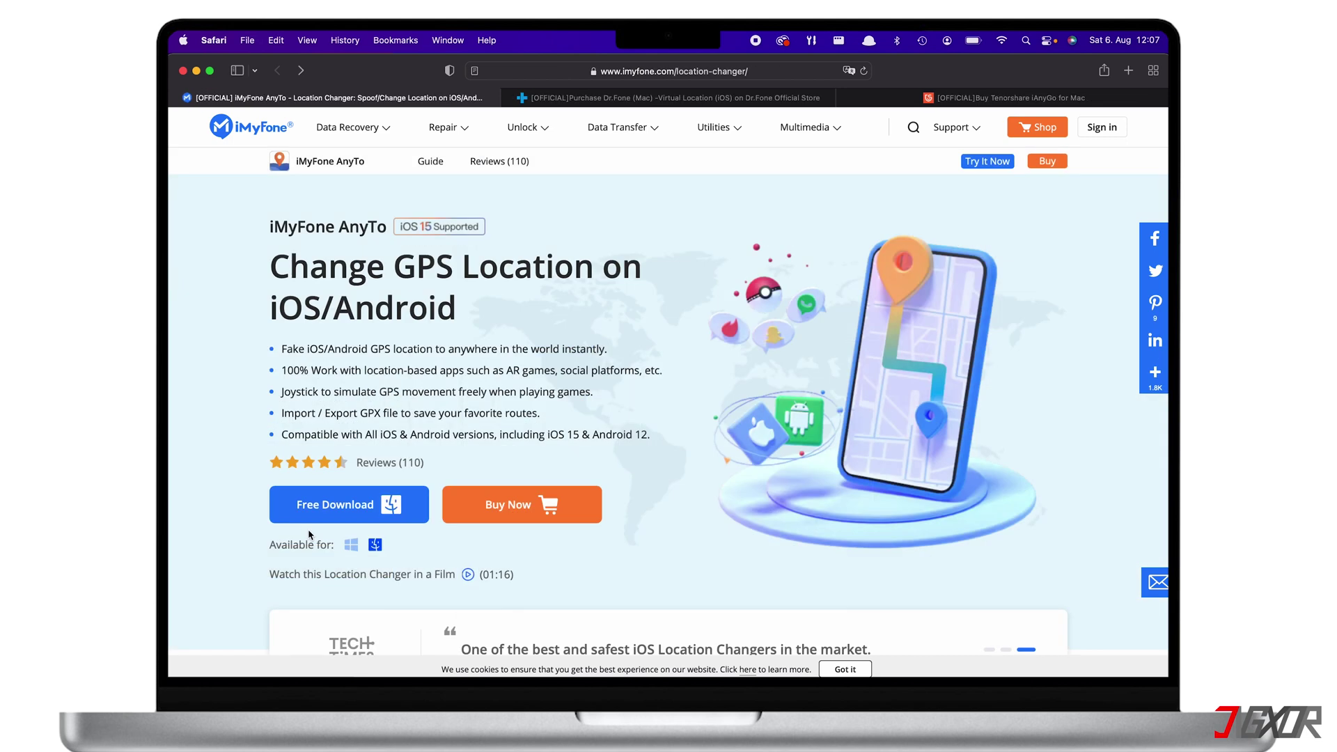
Step: Download the Mac version of iMyFone AnyTo and allow the download from imyfone.com
left_click(351, 546)
left_click(376, 546)
left_click(351, 506)
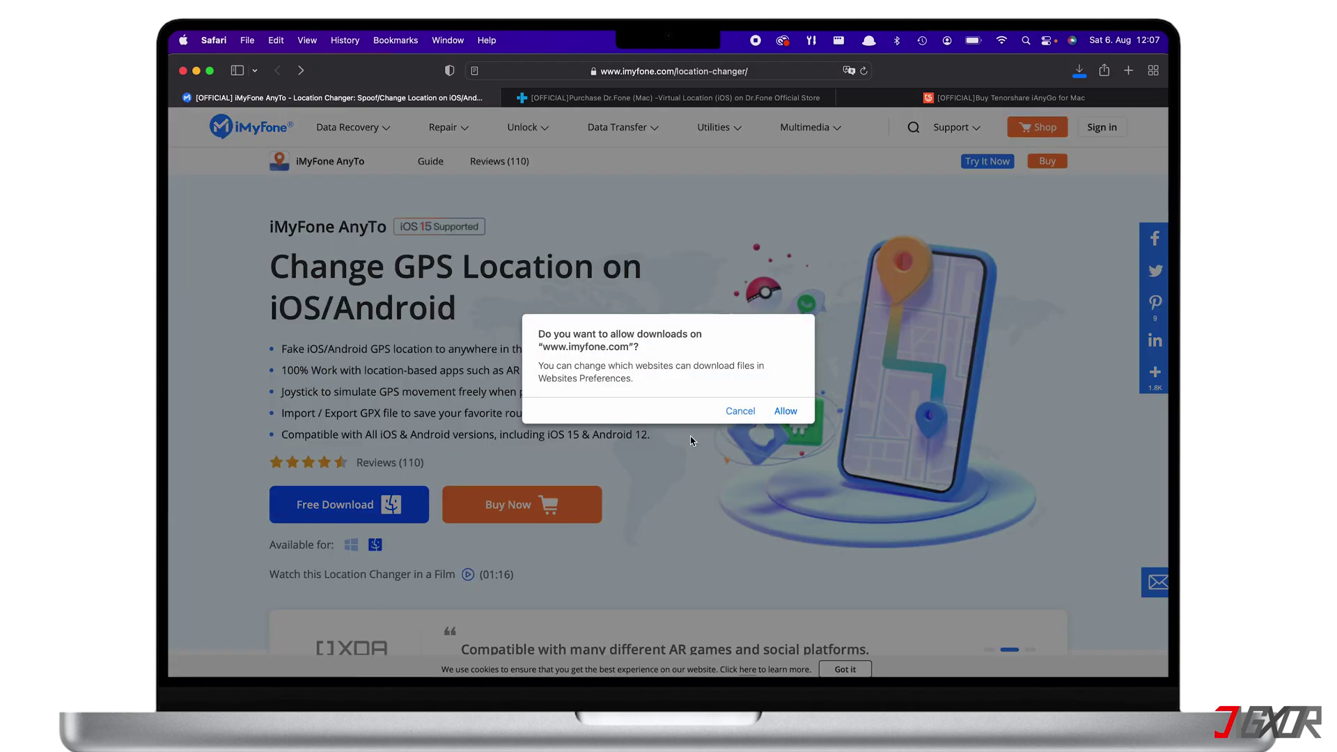
left_click(785, 411)
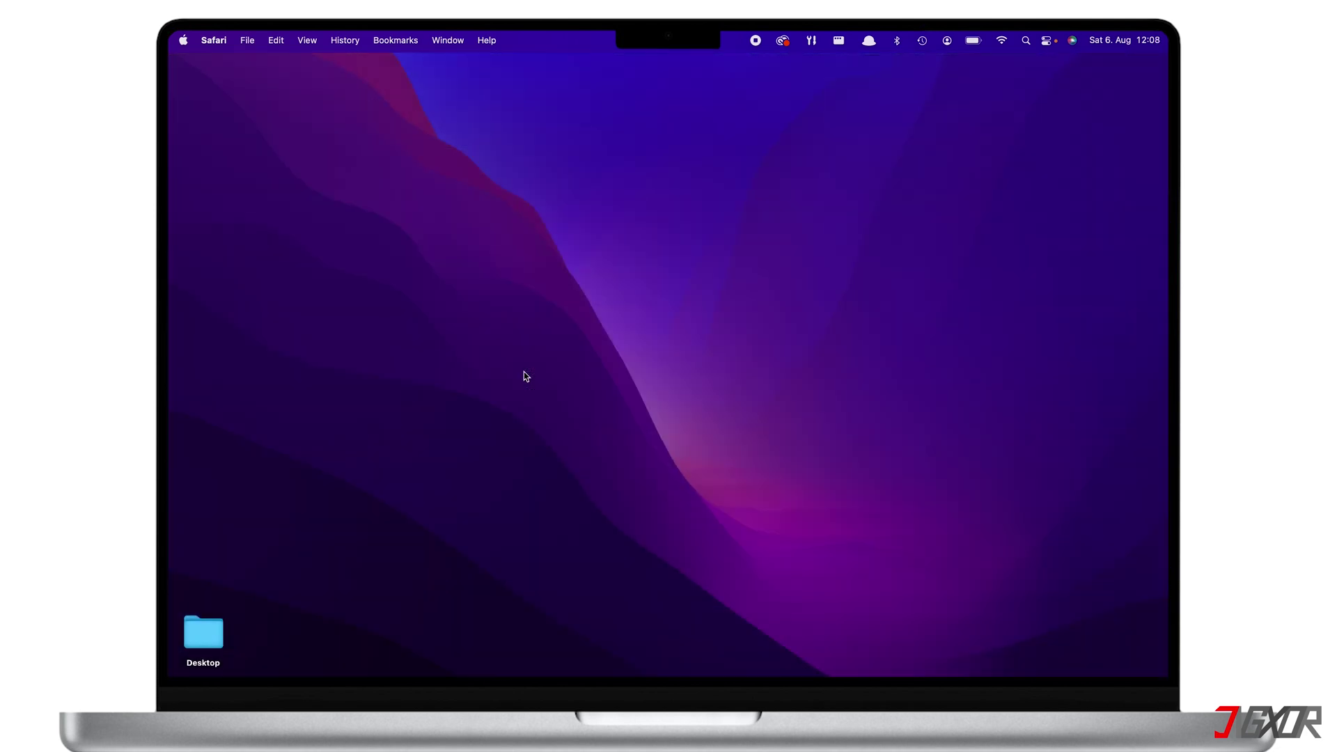
Step: Launch iMyFone AnyTo by searching 'imy' in the Alfred launcher
key("alt+space")
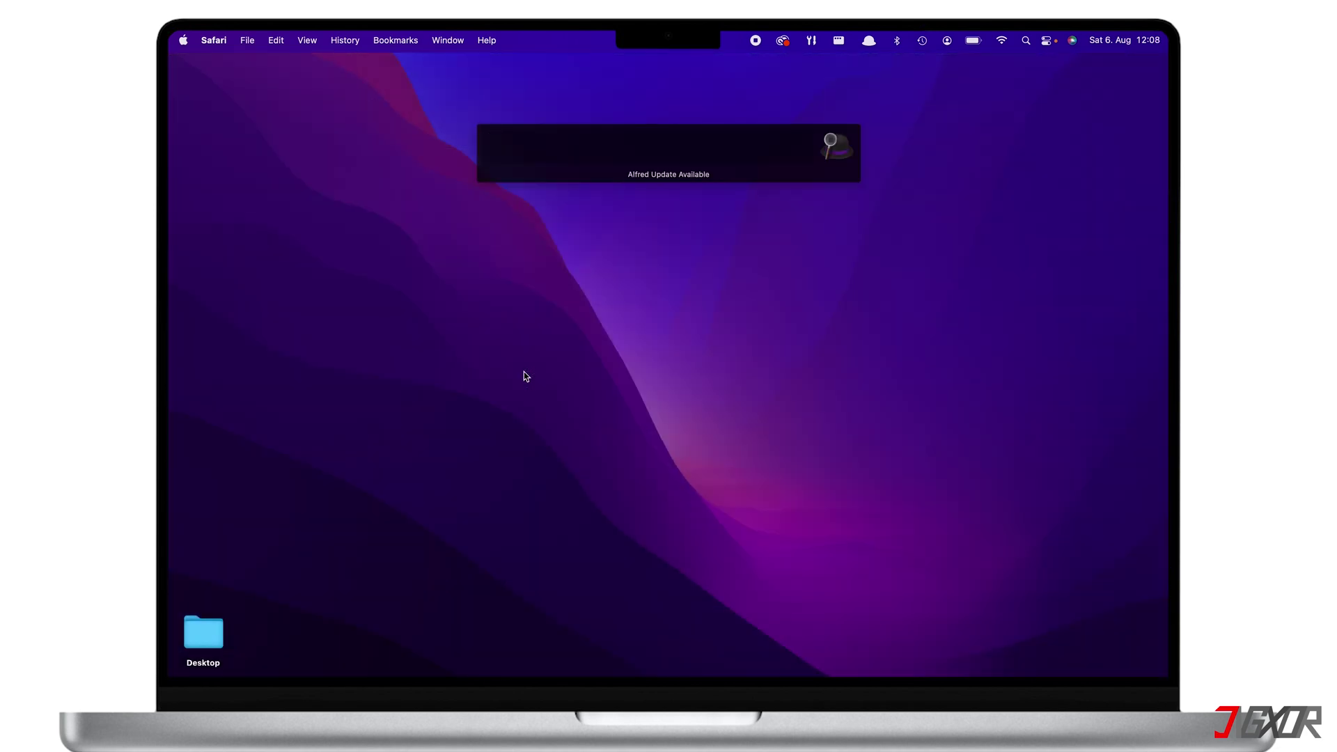
type("imy")
key("Return")
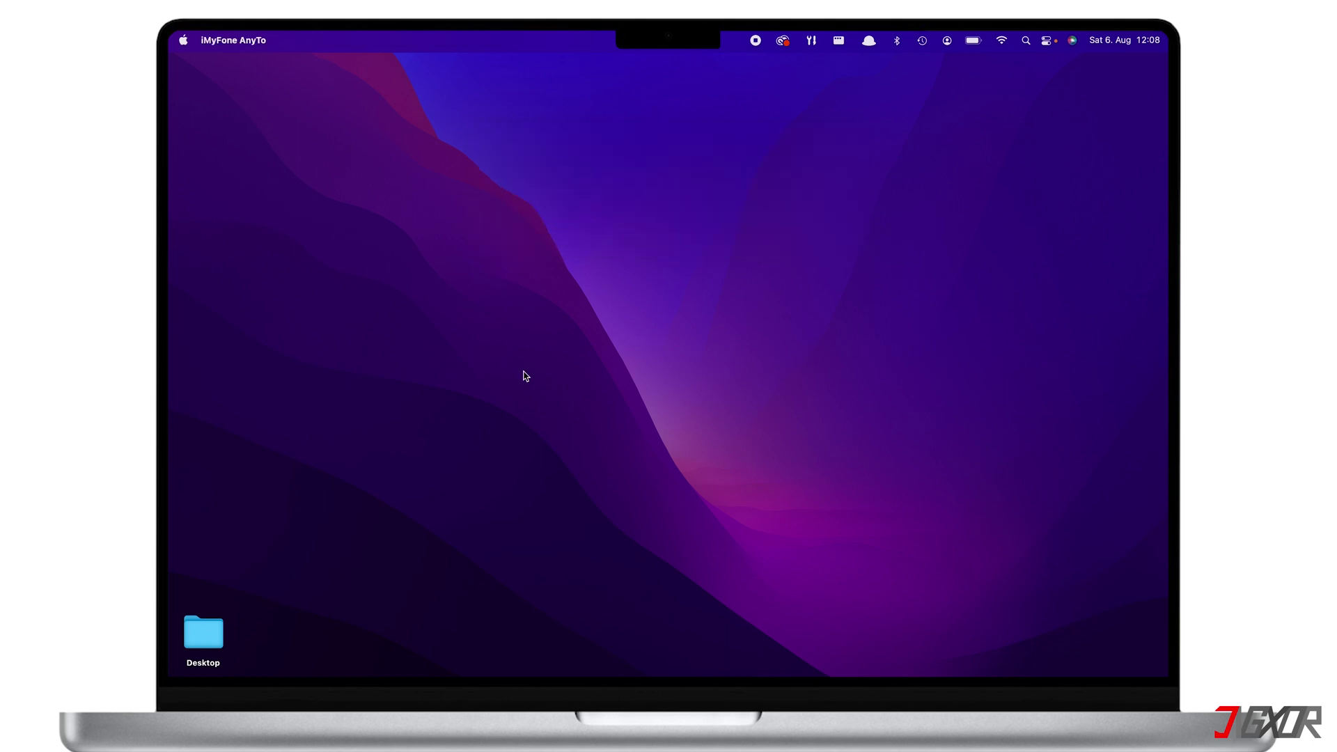
Step: Start setup and select the USB-connected iPhone as the target device
left_click(412, 394)
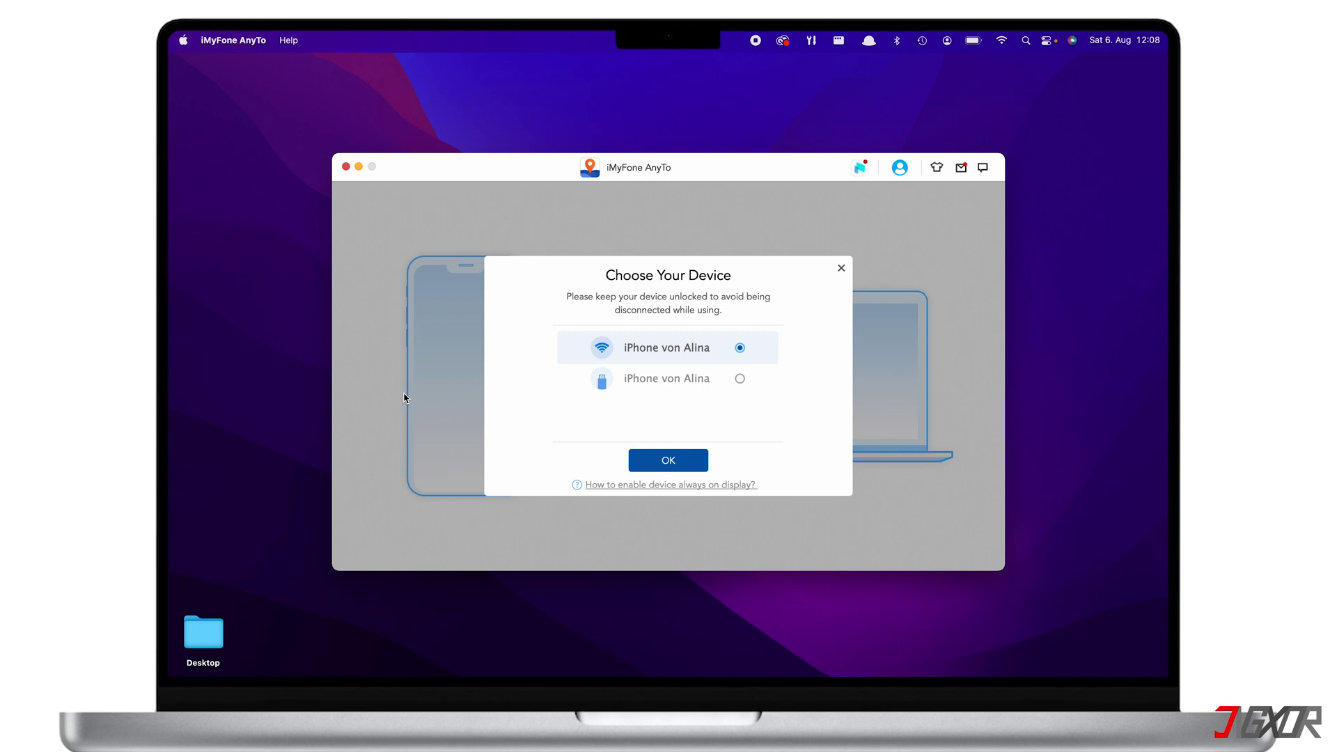
left_click(640, 384)
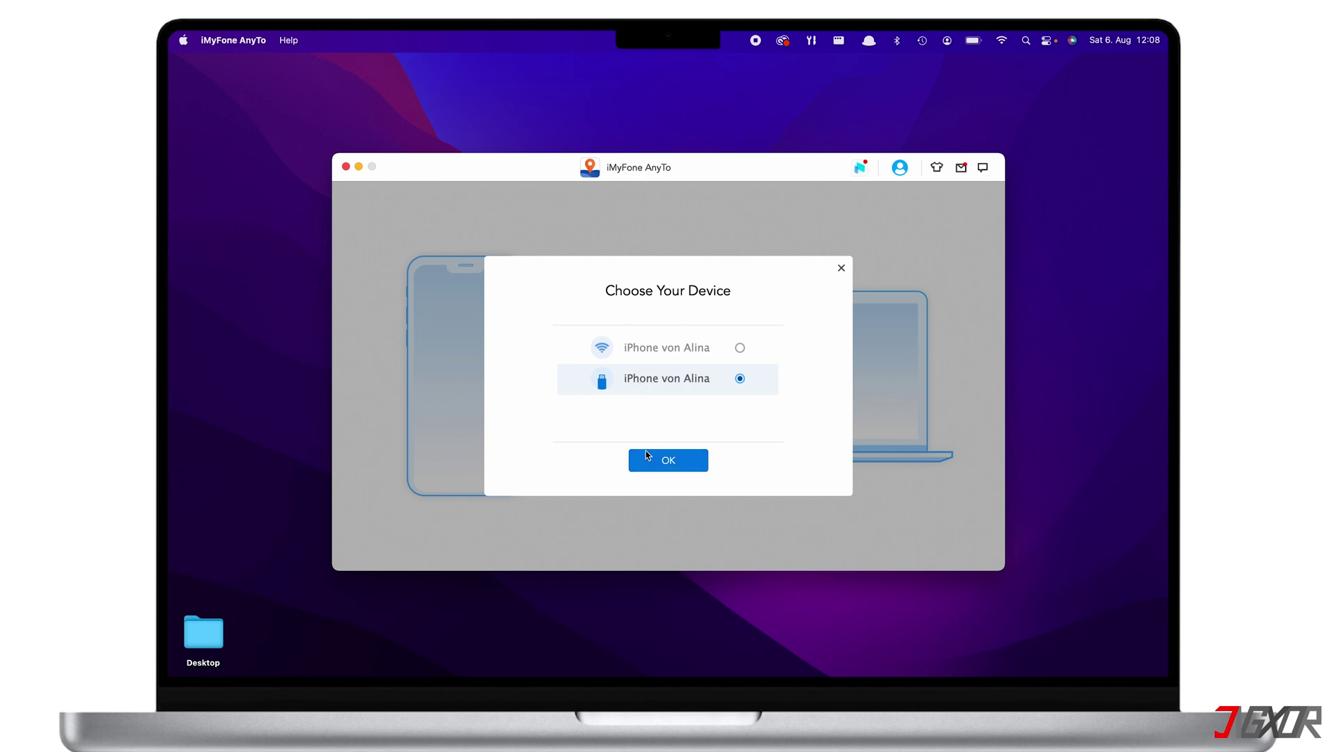
left_click(646, 460)
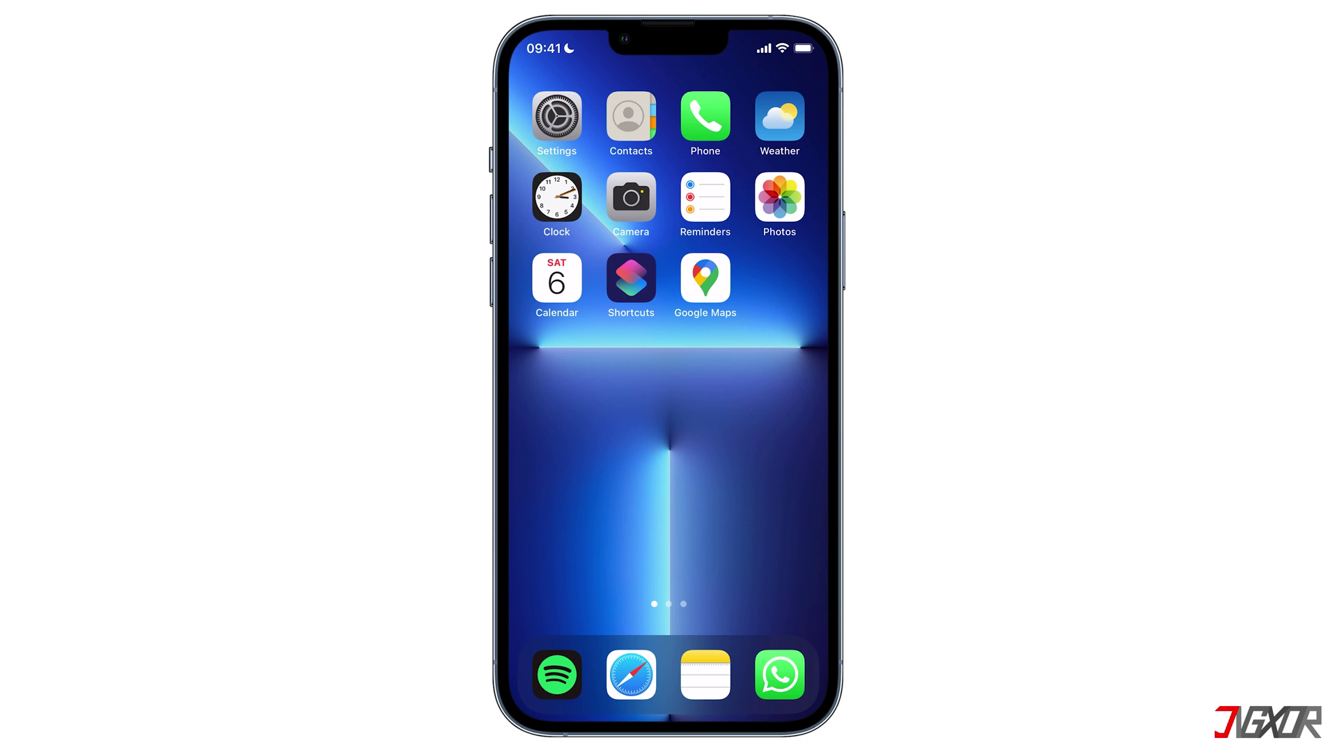
Step: Set the iPhone's Auto-Lock under Display & Brightness to Never
left_click(574, 144)
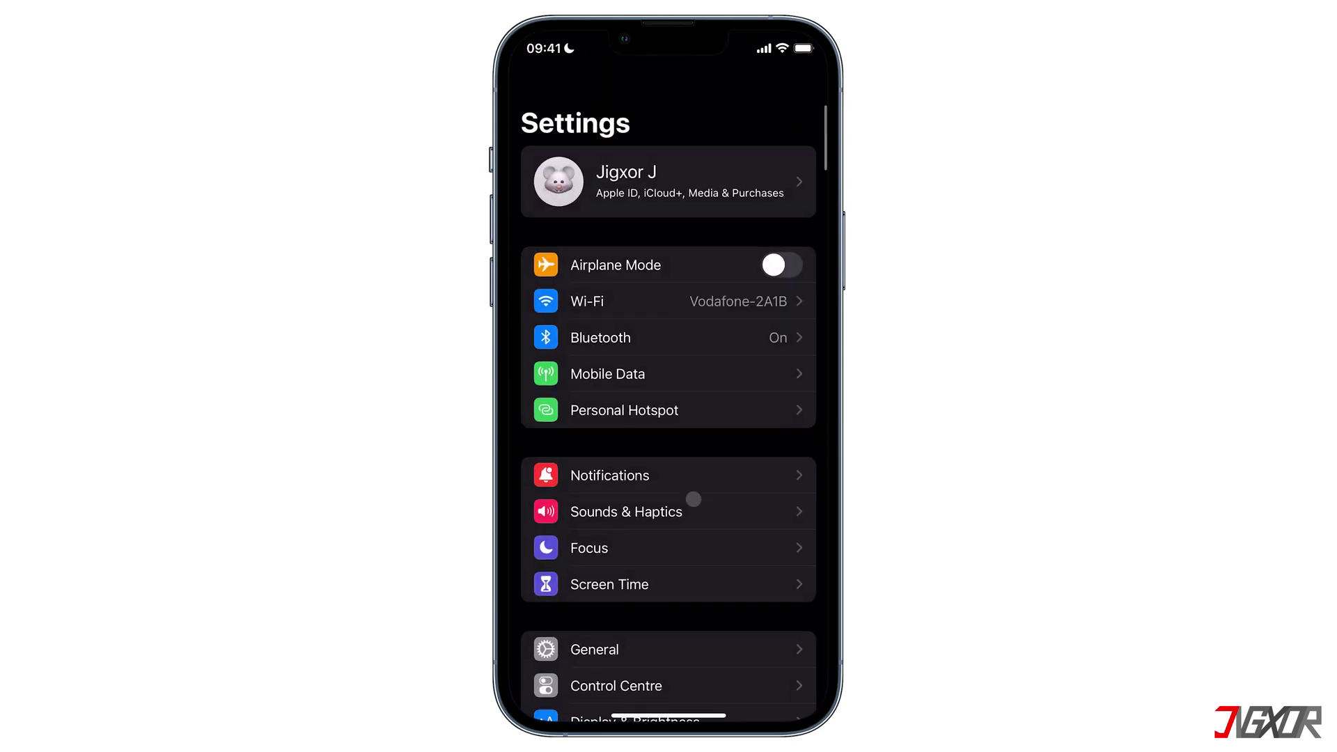
left_click_drag(694, 498, 692, 241)
left_click(654, 378)
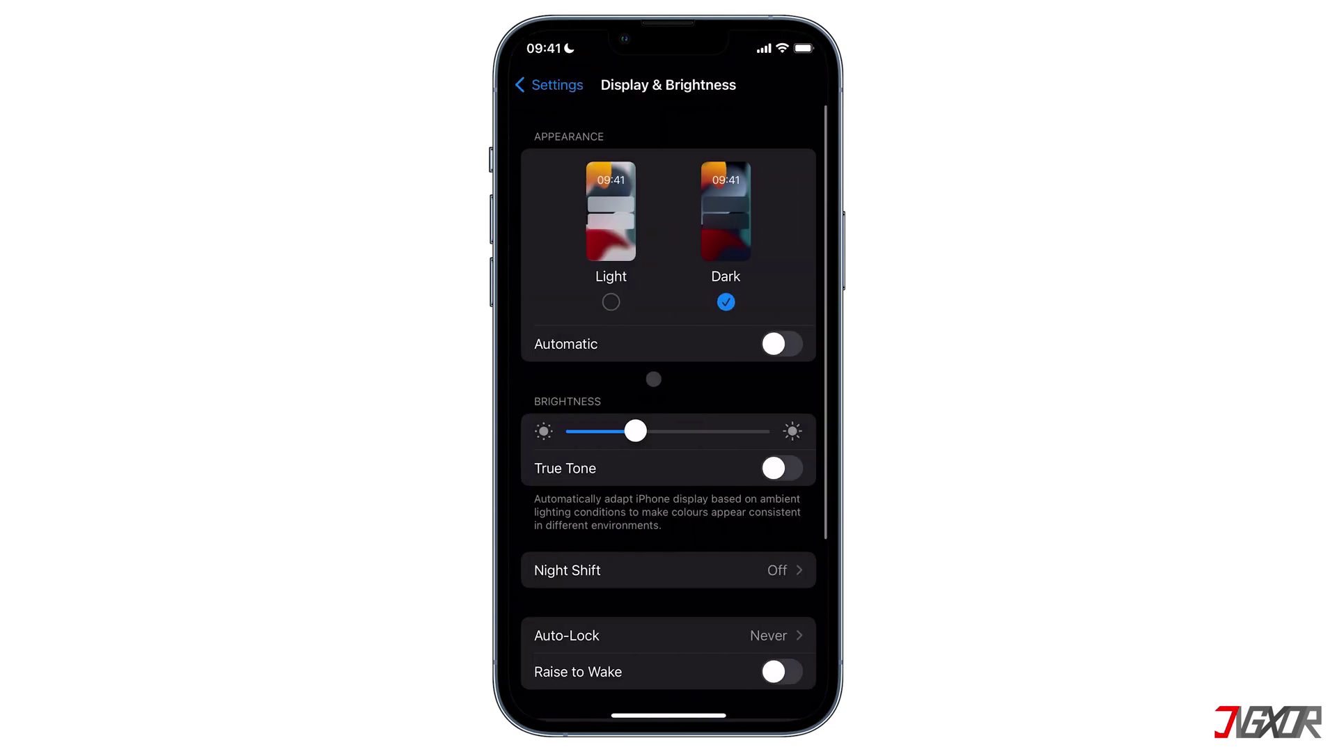
left_click(658, 635)
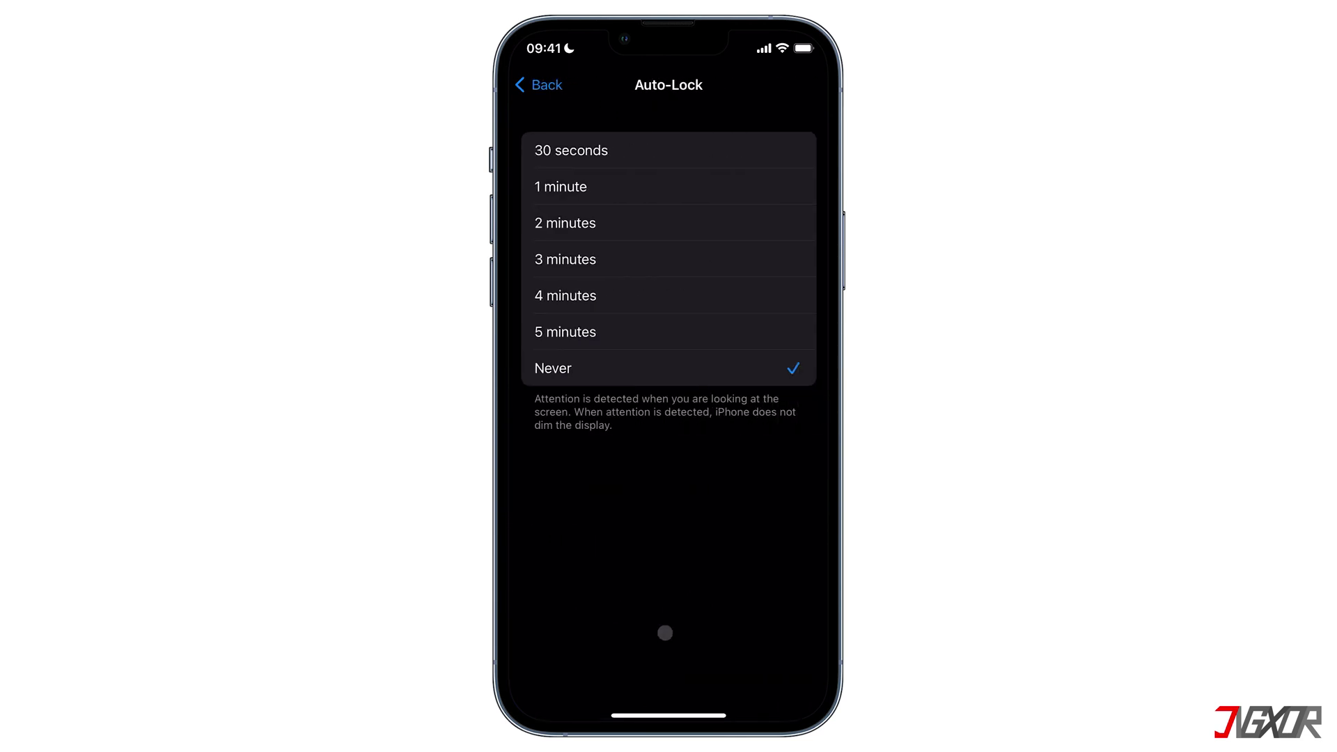
left_click(670, 376)
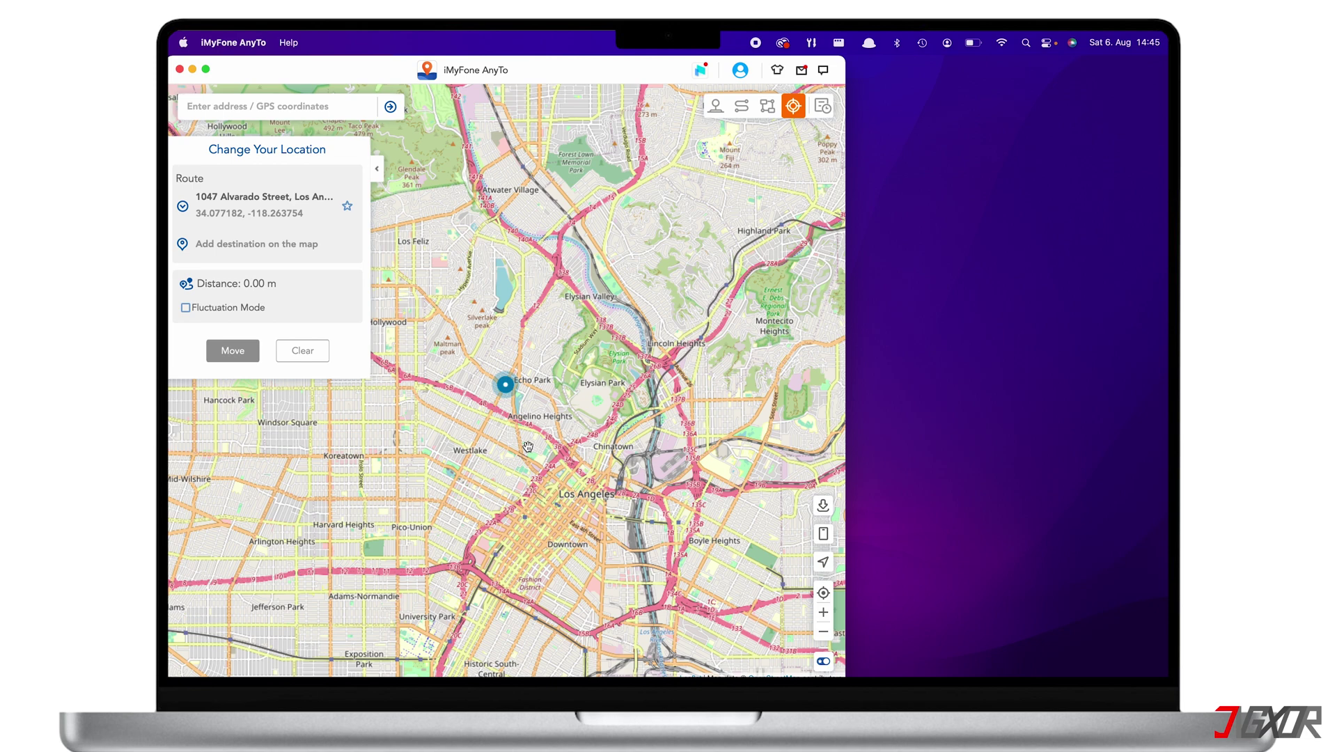
Step: Zoom out and pan the Los Angeles map, then re-centre on the current location
scroll(527, 447, "up", 3)
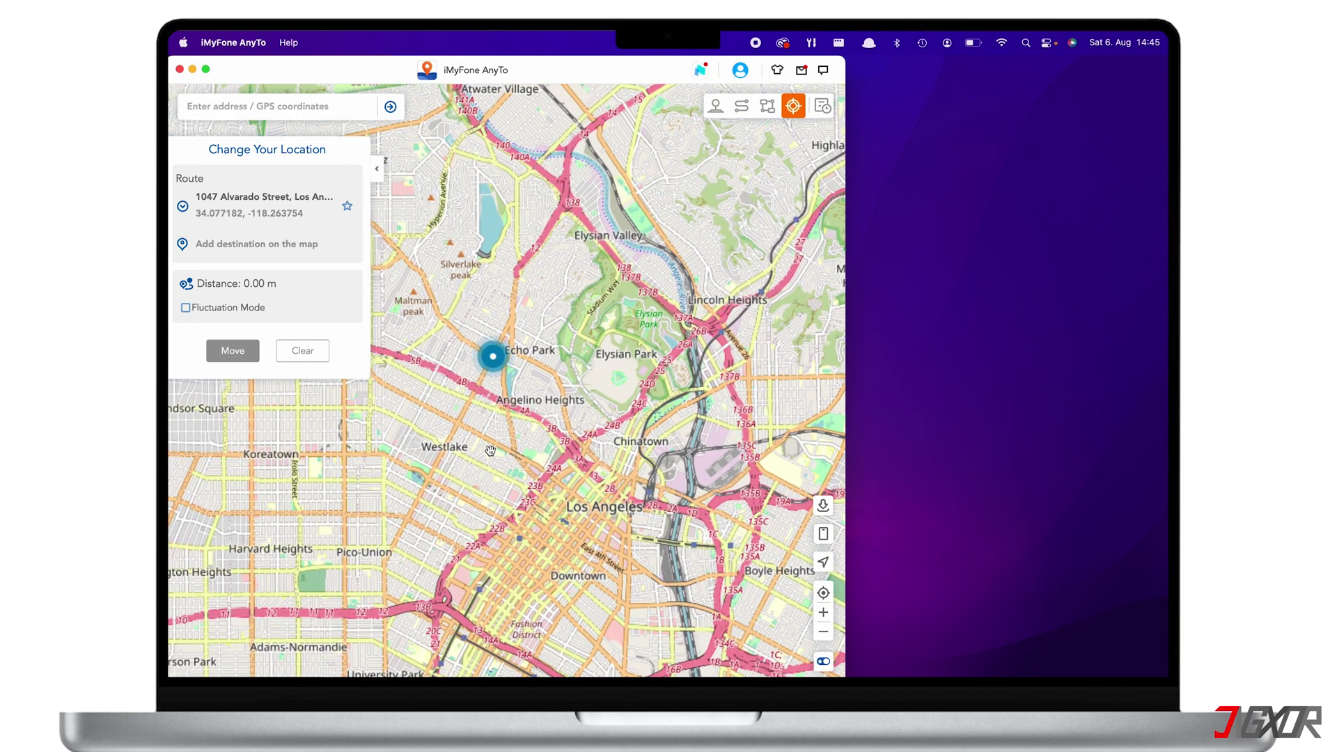
scroll(490, 450, "up", 2)
scroll(597, 394, "up", 2)
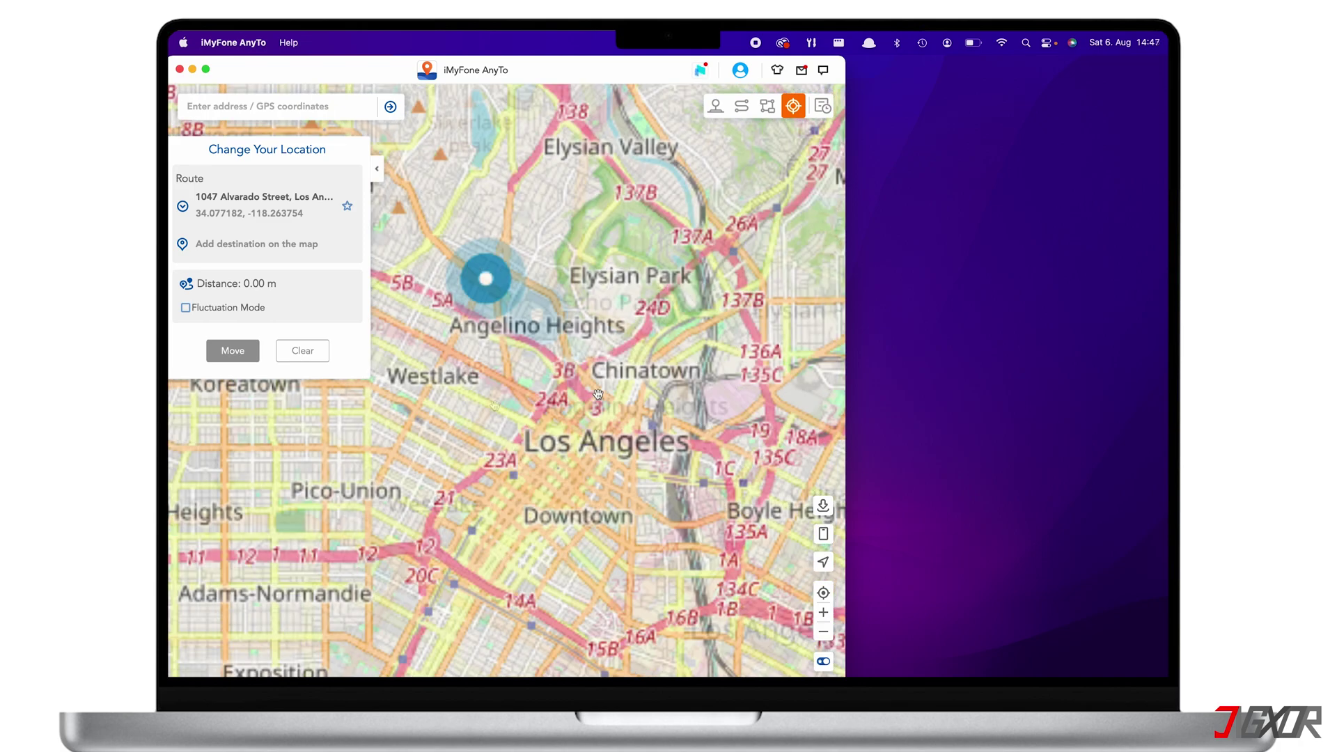
left_click(823, 631)
left_click(823, 631)
left_click(823, 632)
left_click_drag(720, 437, 301, 466)
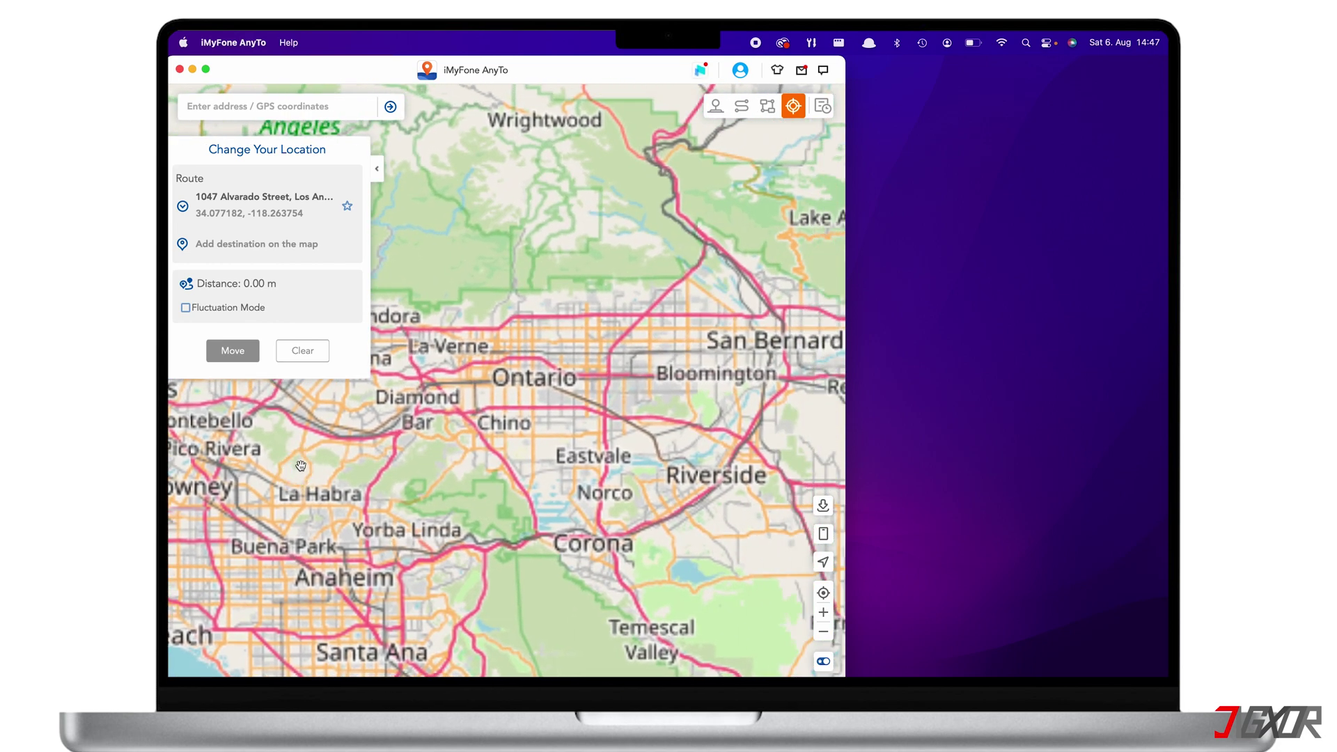
left_click(823, 594)
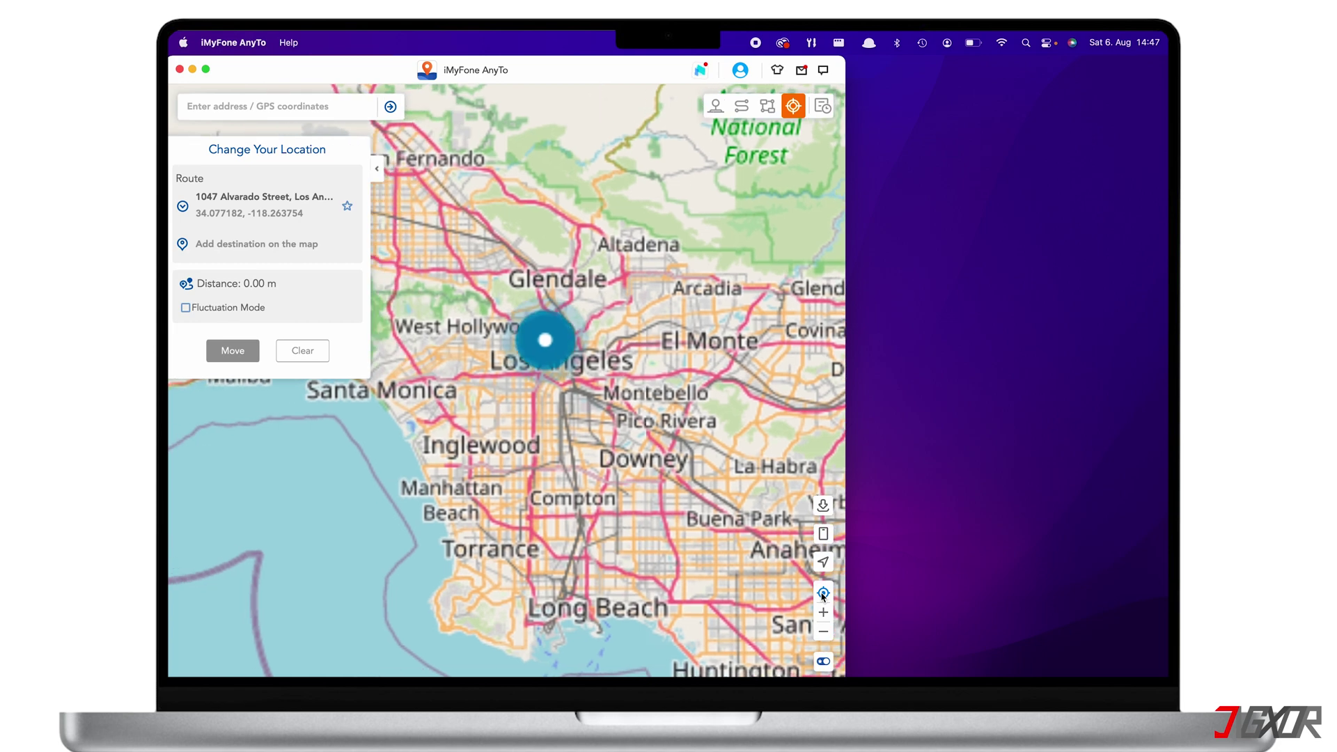
Step: Search 'new york' and teleport the location to New York City Hall
left_click(240, 106)
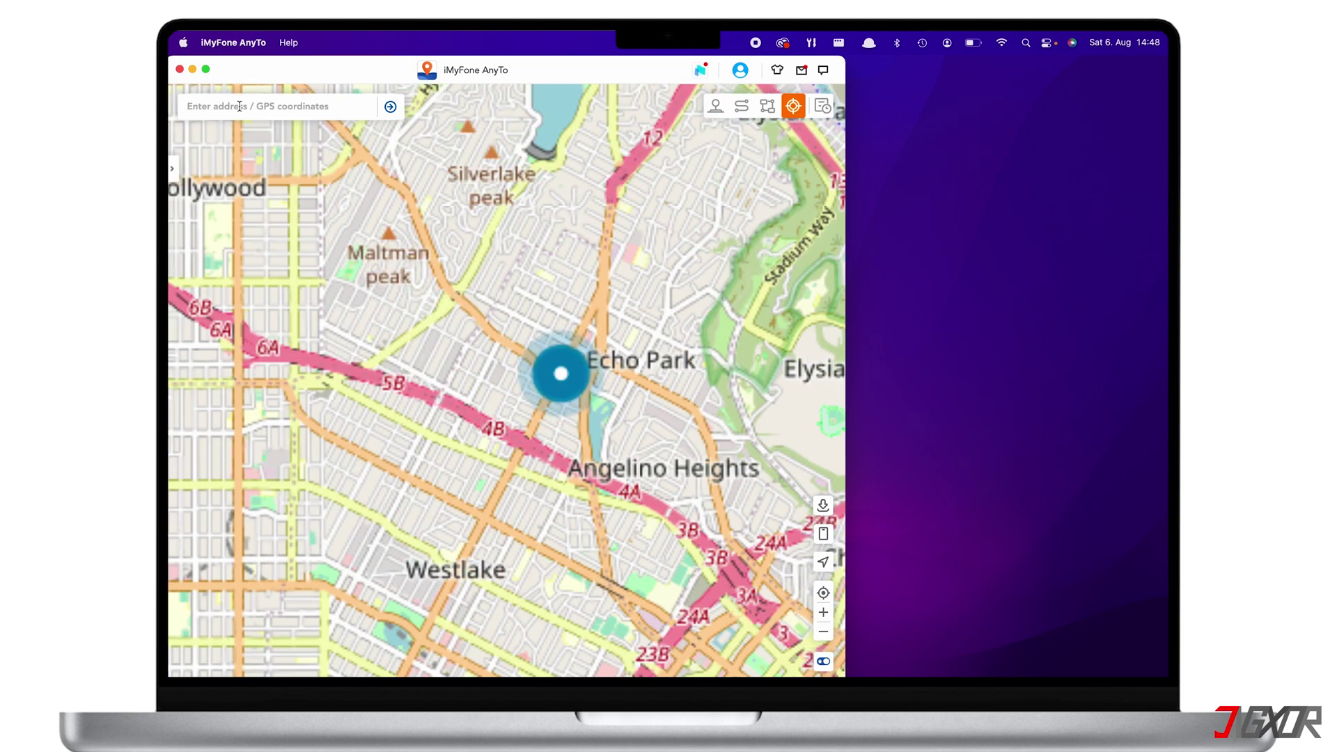
type("new york")
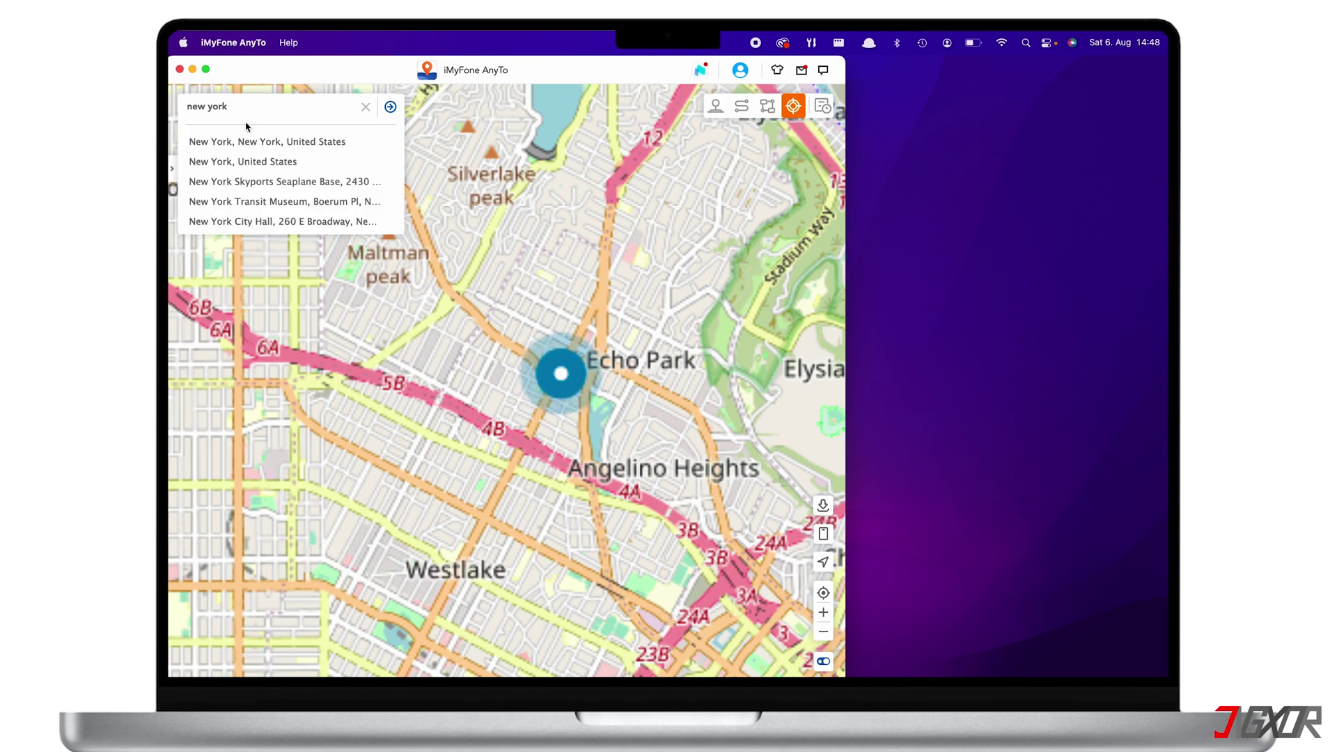
left_click(246, 228)
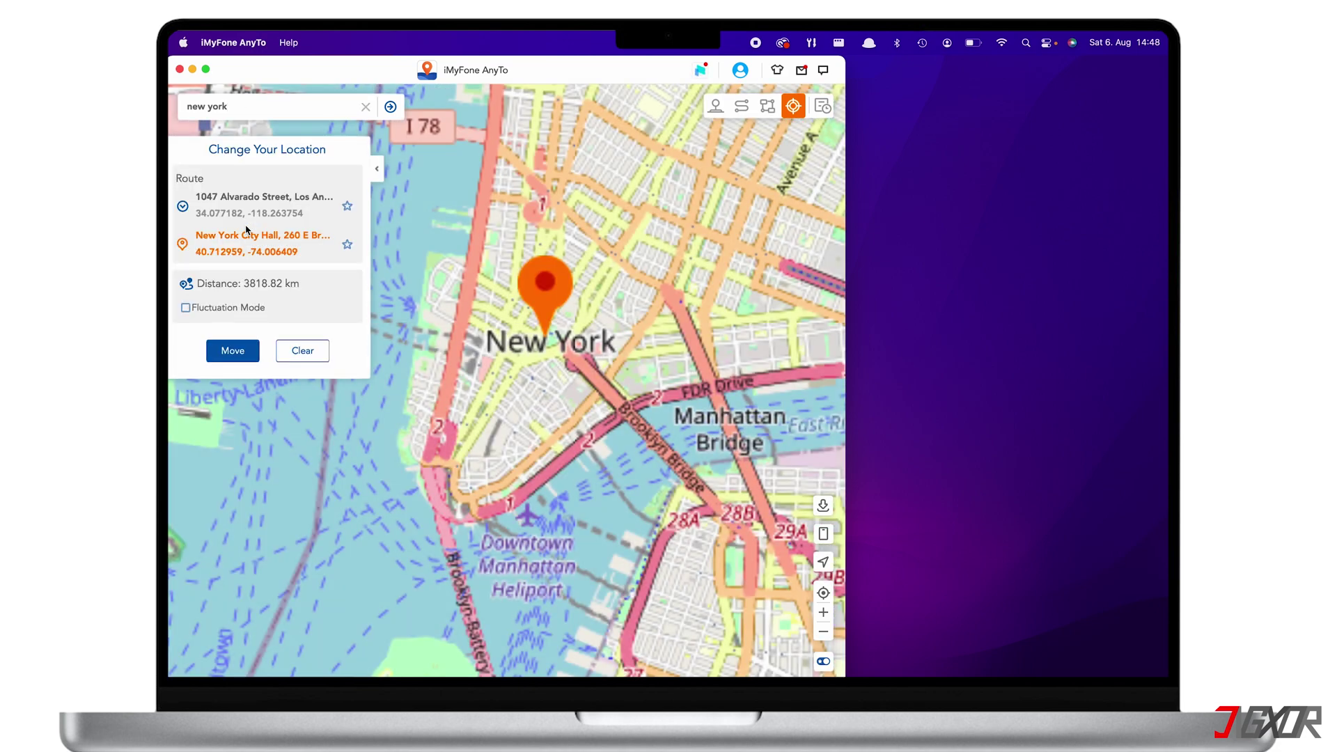
left_click(231, 352)
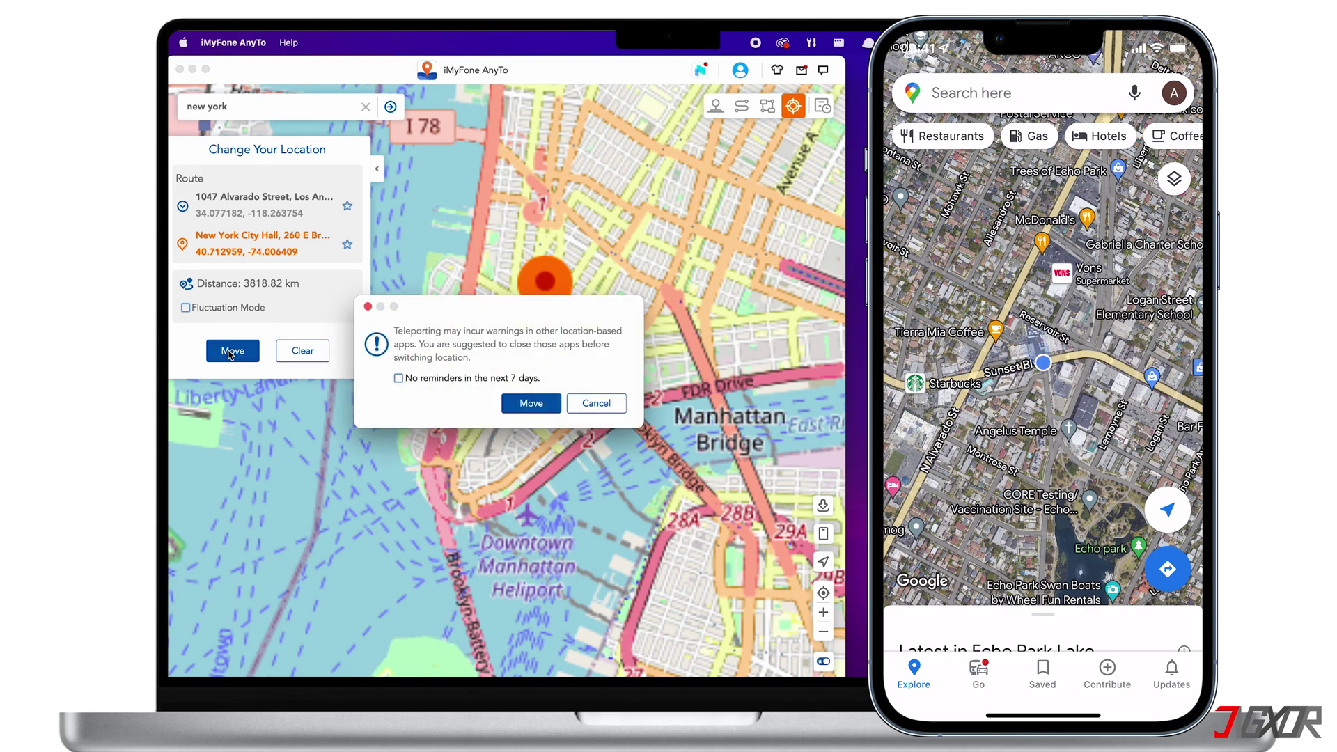
left_click(533, 405)
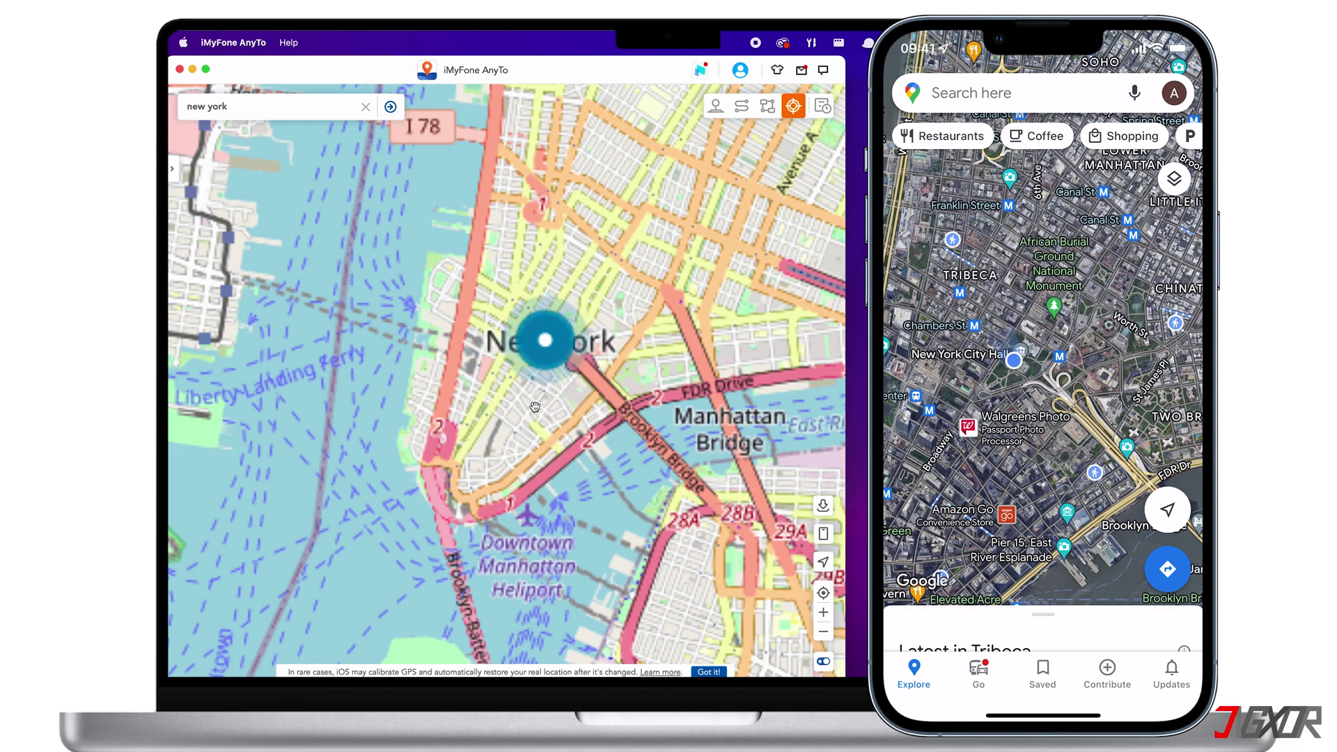
Step: Plan a two-spot route to 22 South Street with the repeat mode set to Returns
left_click(742, 107)
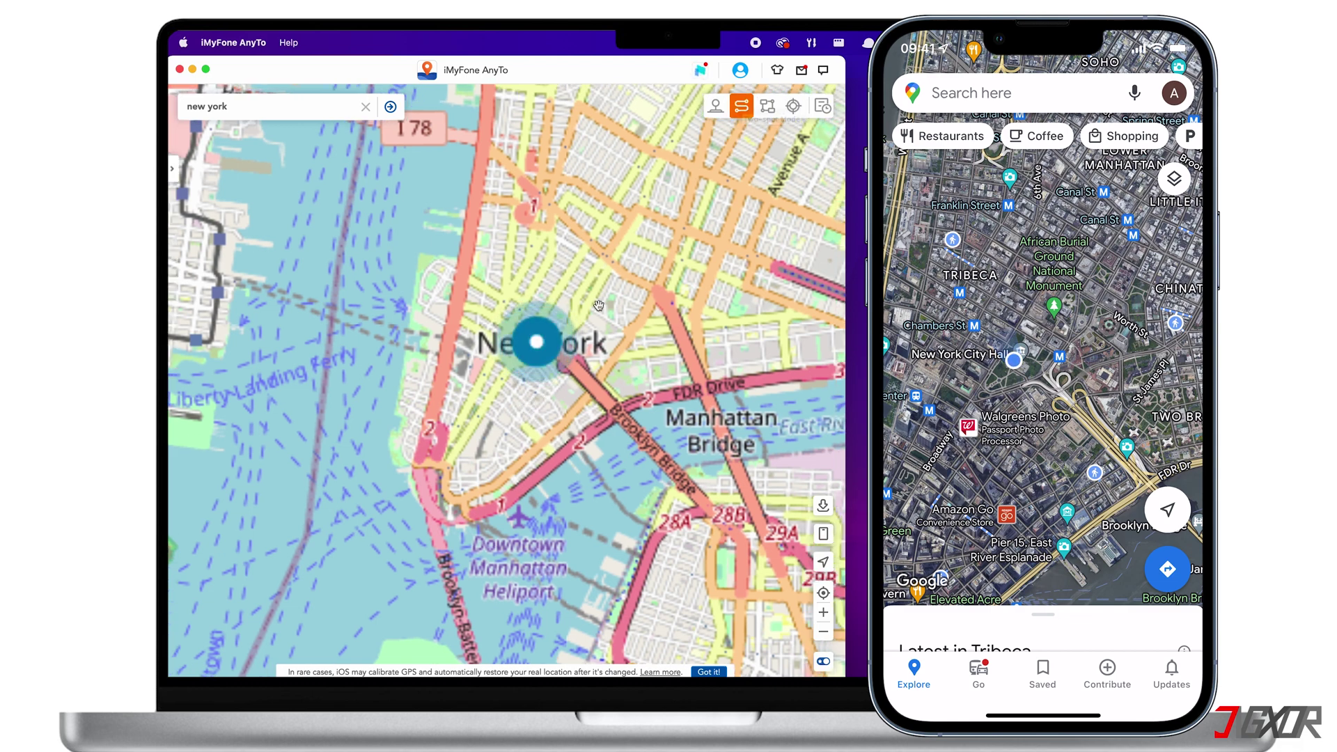
left_click(501, 503)
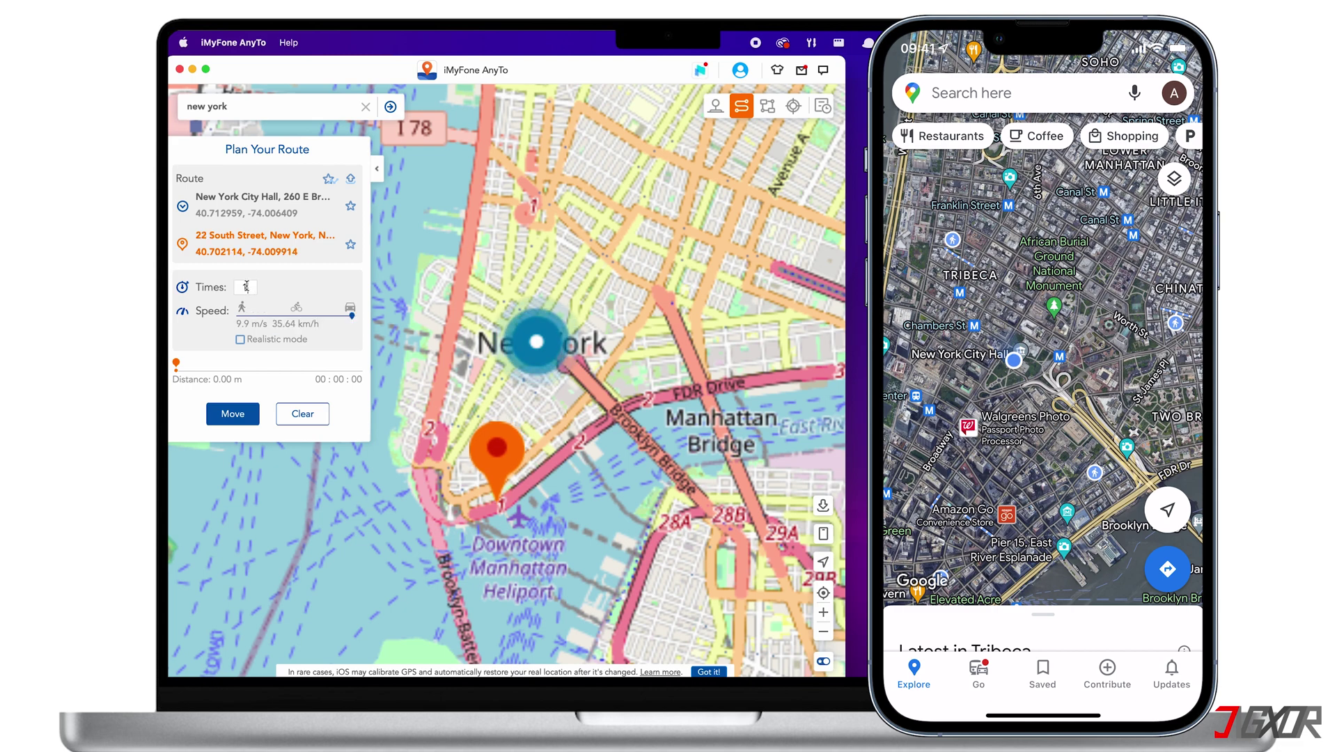
left_click(247, 286)
type("2")
left_click(316, 289)
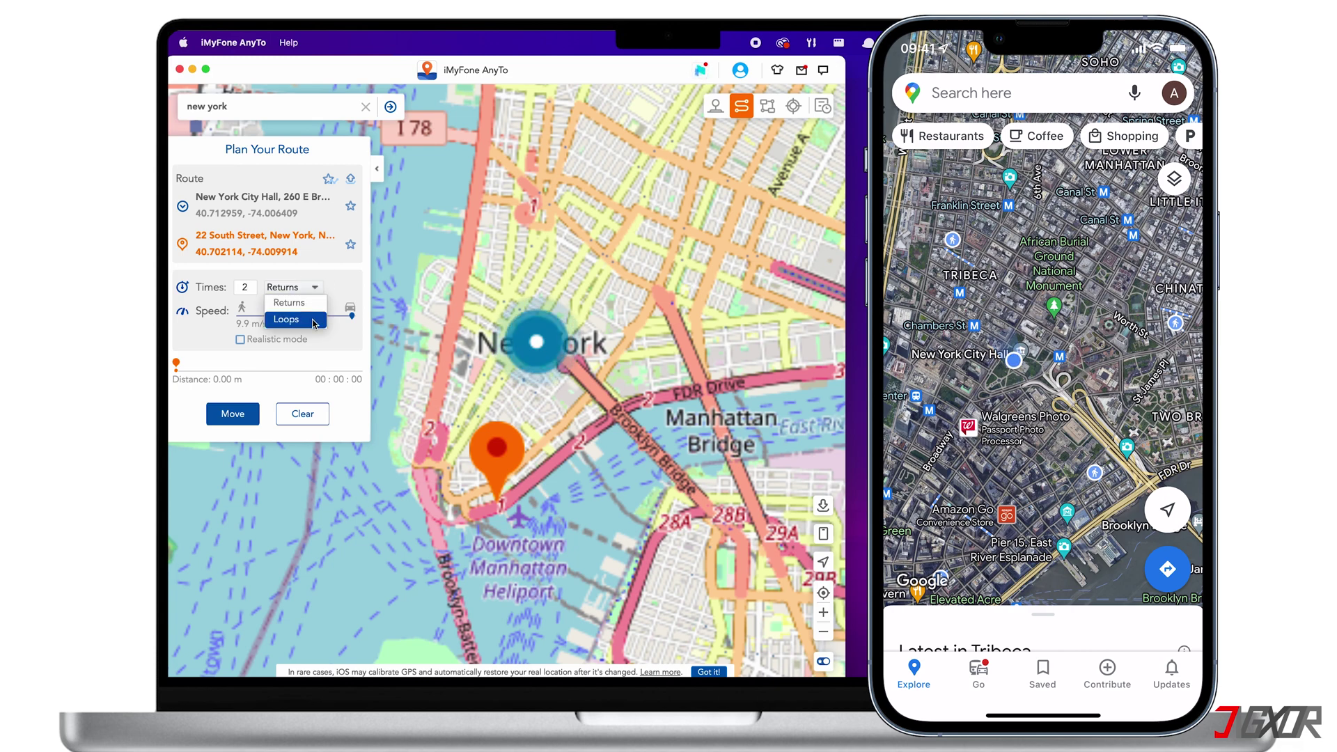
left_click(315, 305)
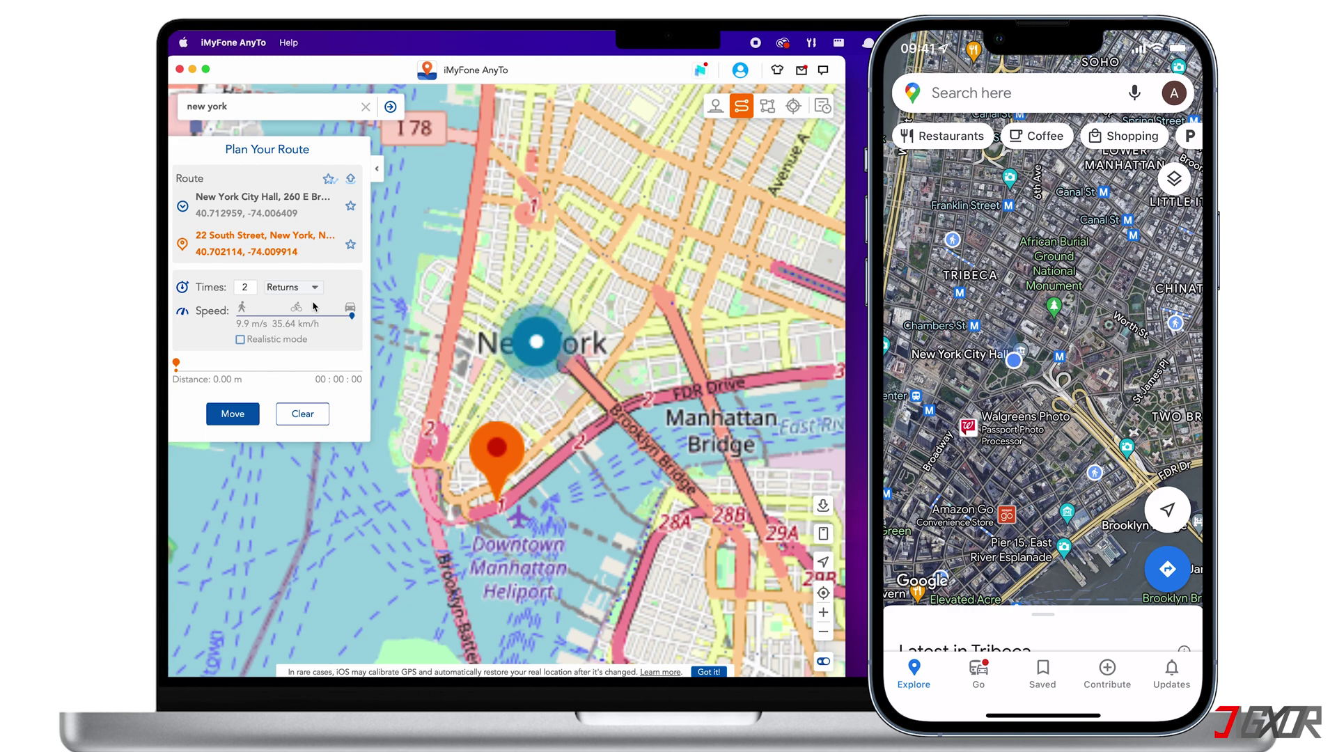
left_click(313, 287)
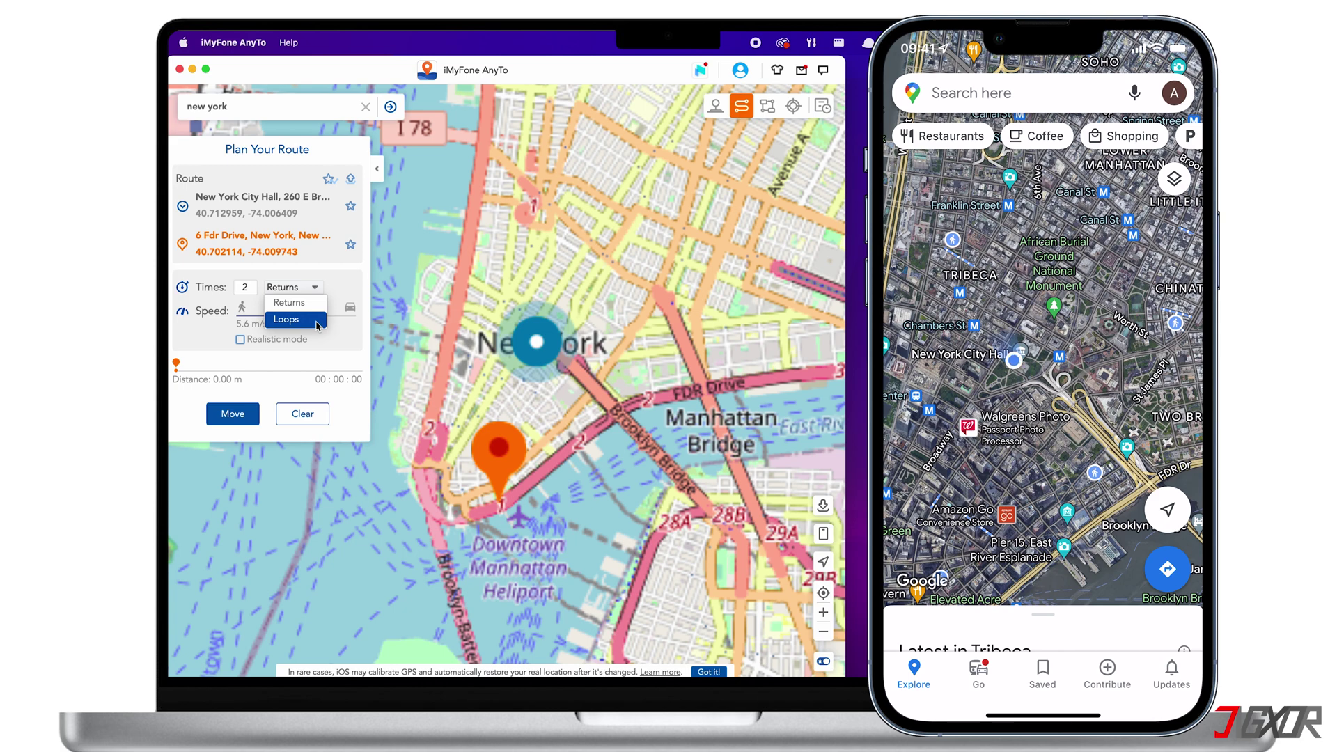
left_click(301, 303)
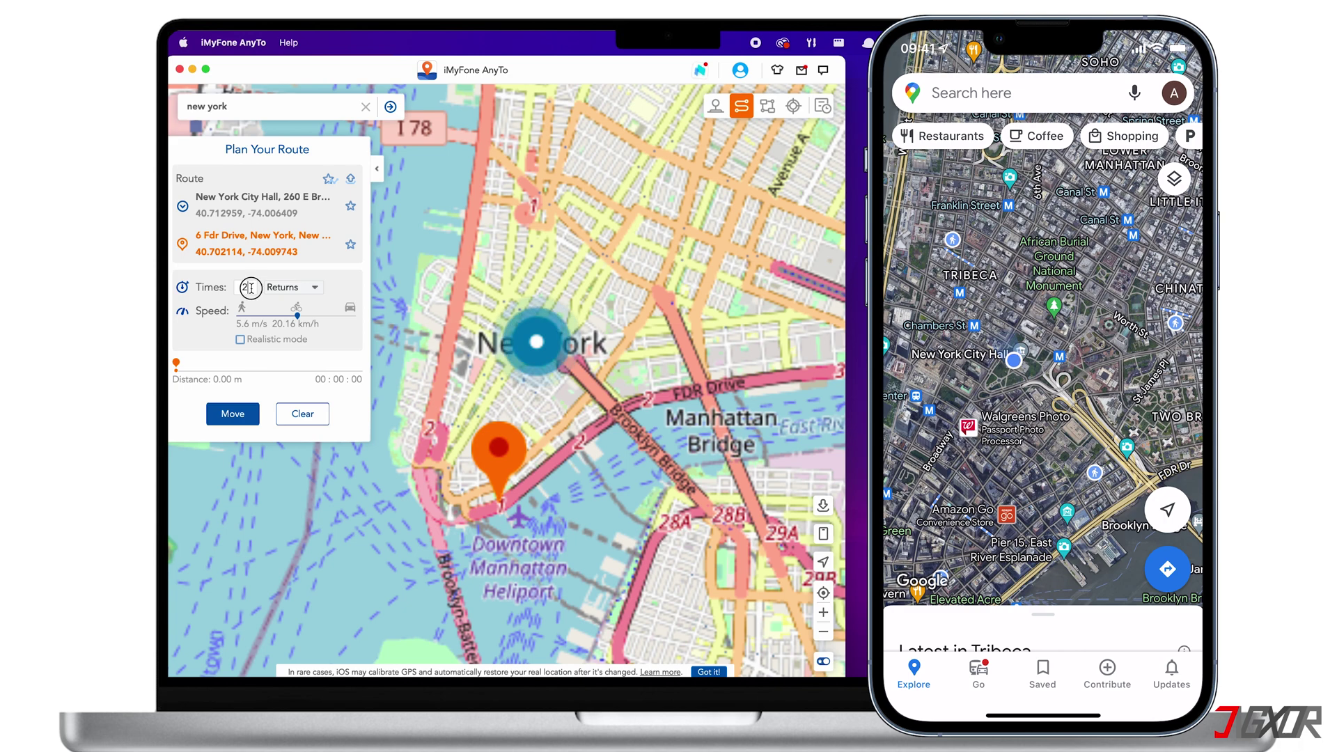
Step: Set the route to run once at 10.0 m/s with Realistic mode on
type("1")
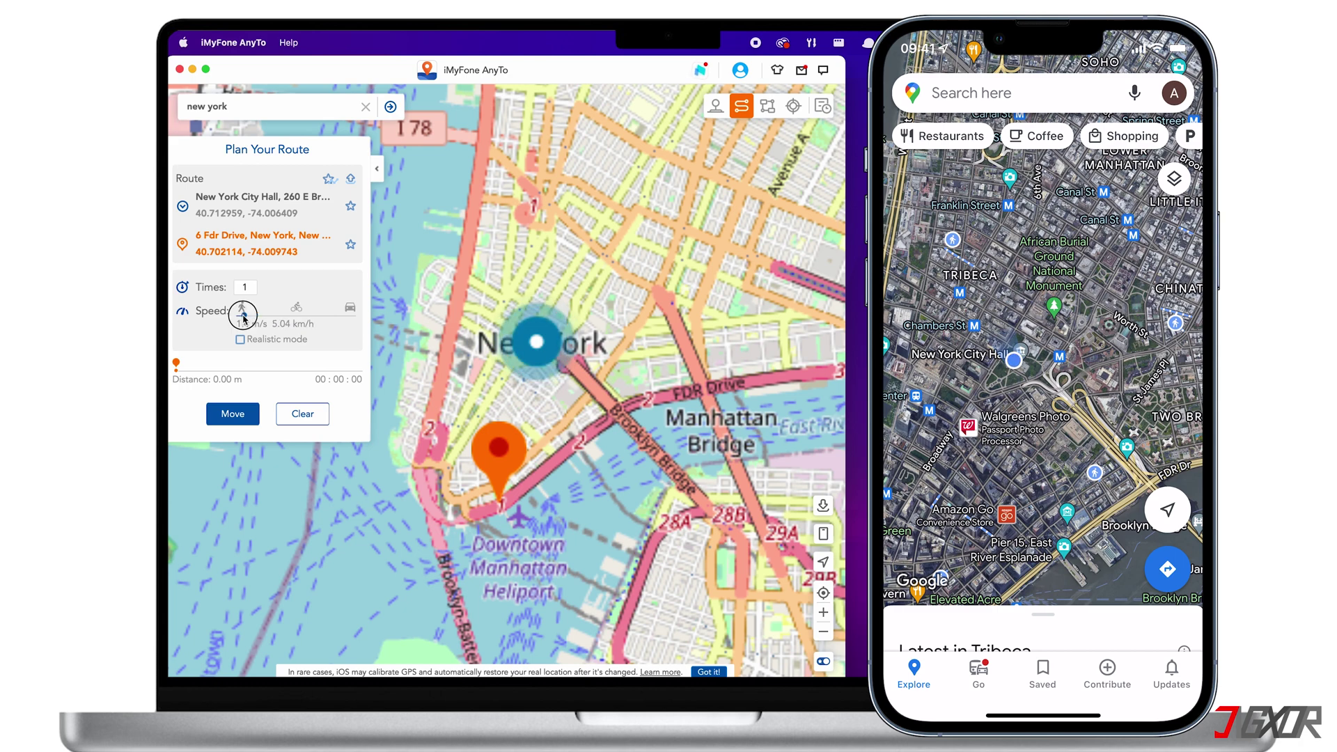
left_click(298, 316)
left_click_drag(297, 316, 354, 317)
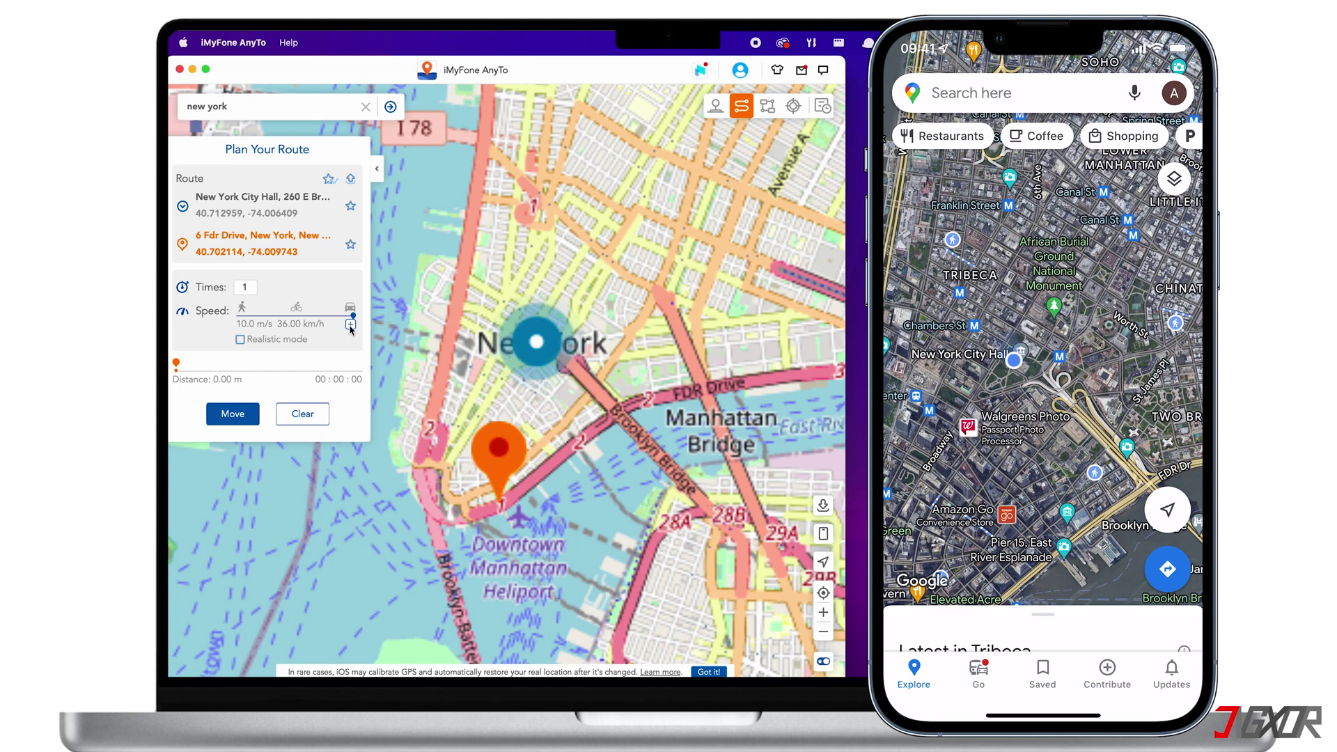
left_click(240, 340)
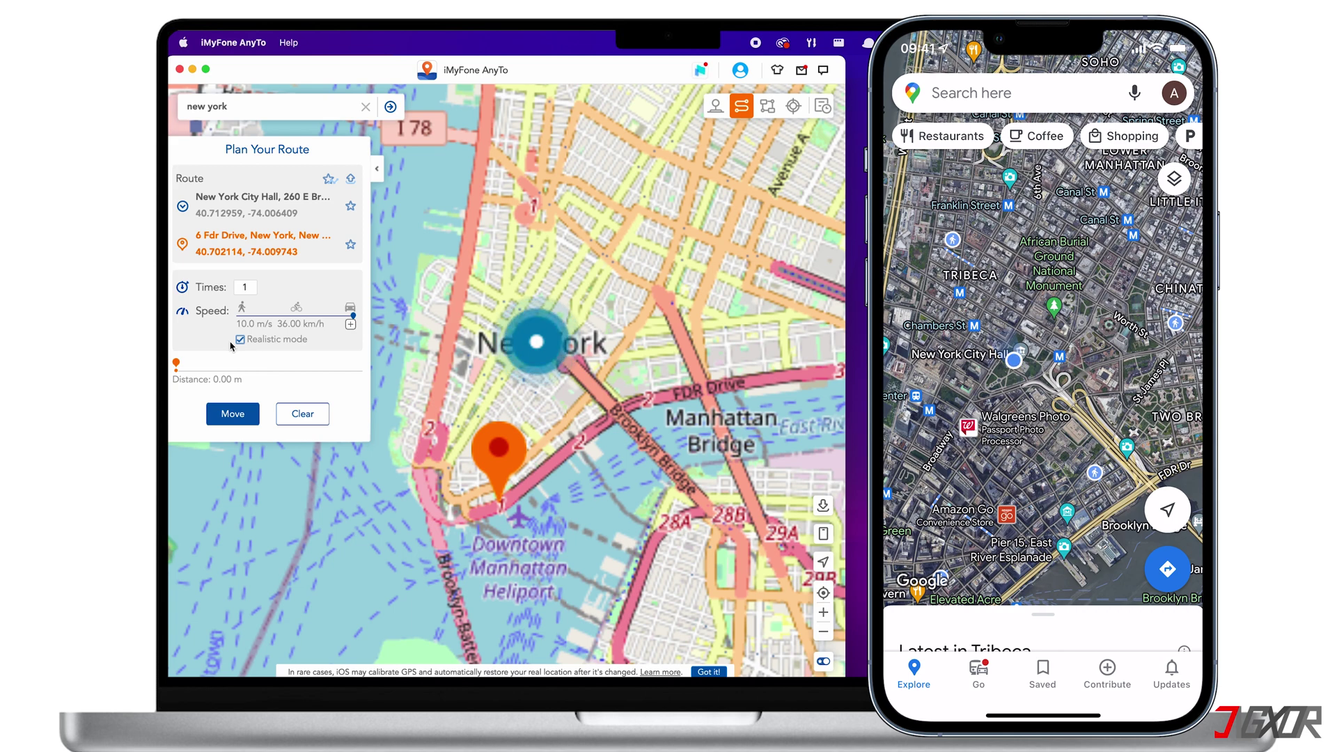
Step: Run the route, pausing midway to raise the speed to 15.3 m/s (55.00 km/h), then stop
left_click(232, 413)
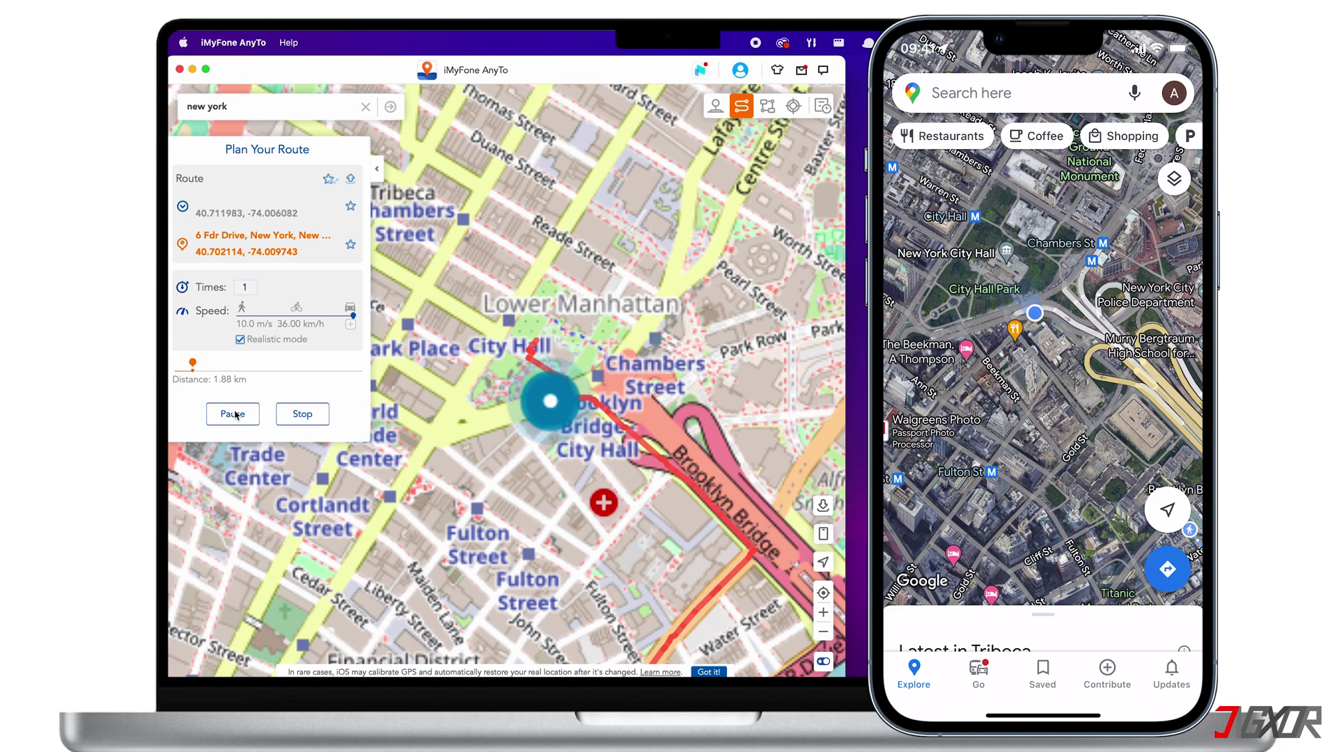
left_click(234, 414)
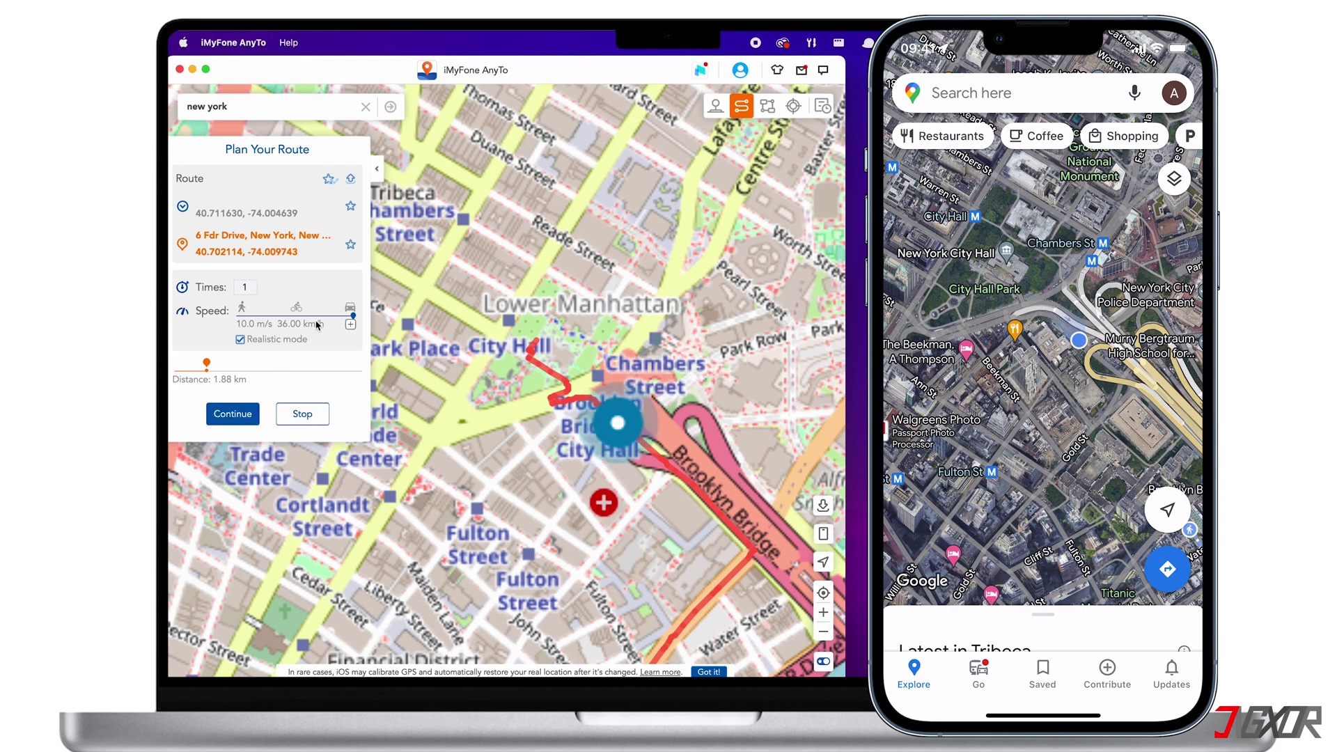
left_click(350, 325)
left_click(351, 324)
left_click(350, 325)
left_click(350, 325)
left_click(350, 325)
left_click(350, 325)
left_click(350, 324)
left_click(337, 324)
left_click(232, 415)
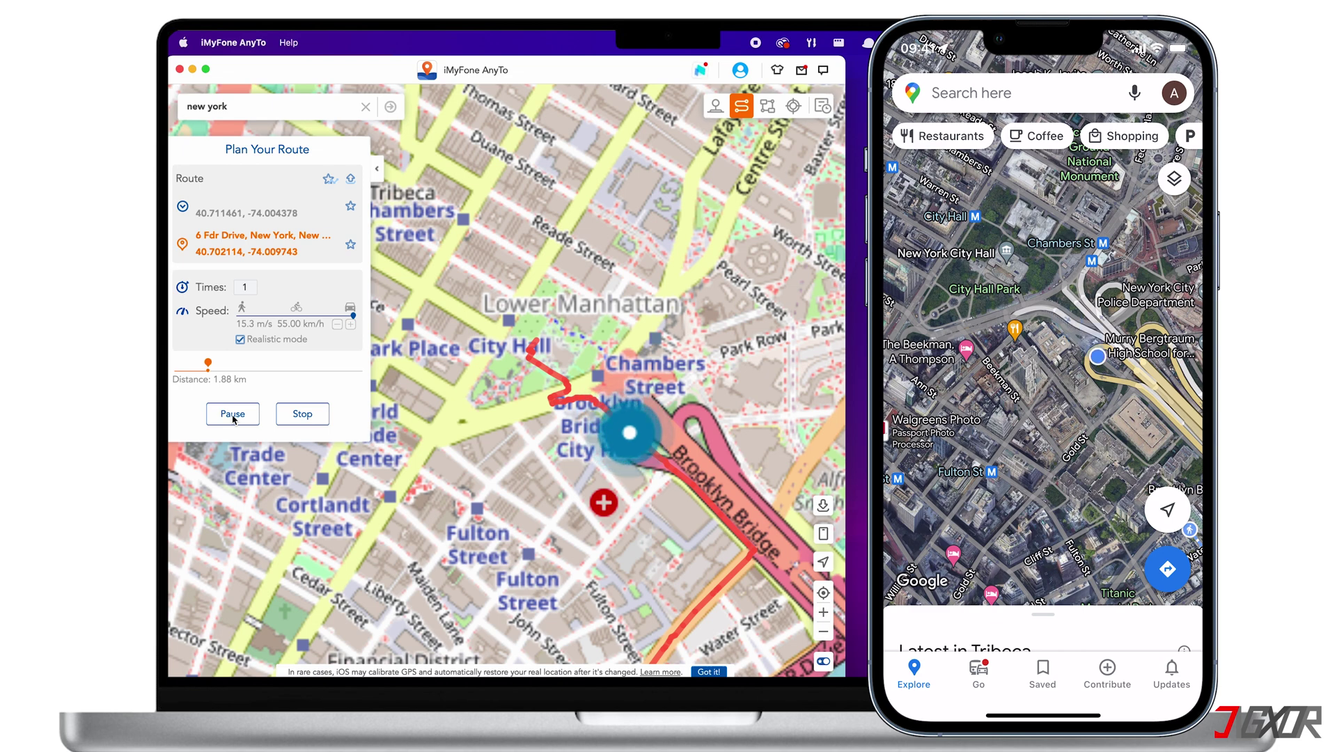
left_click(302, 414)
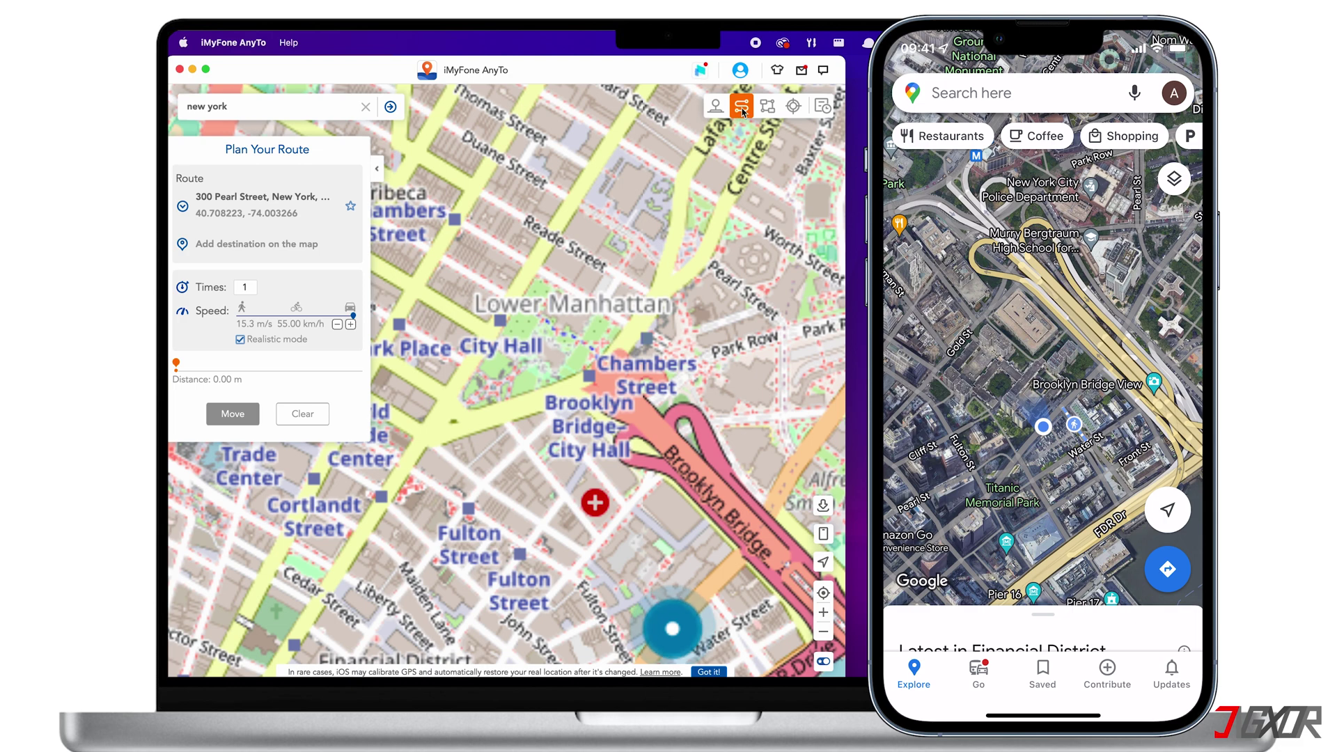
Step: Build a multi-spot route via 52 Beekman Street to 108 Chambers Street, removing 1 Centre Street
left_click(766, 106)
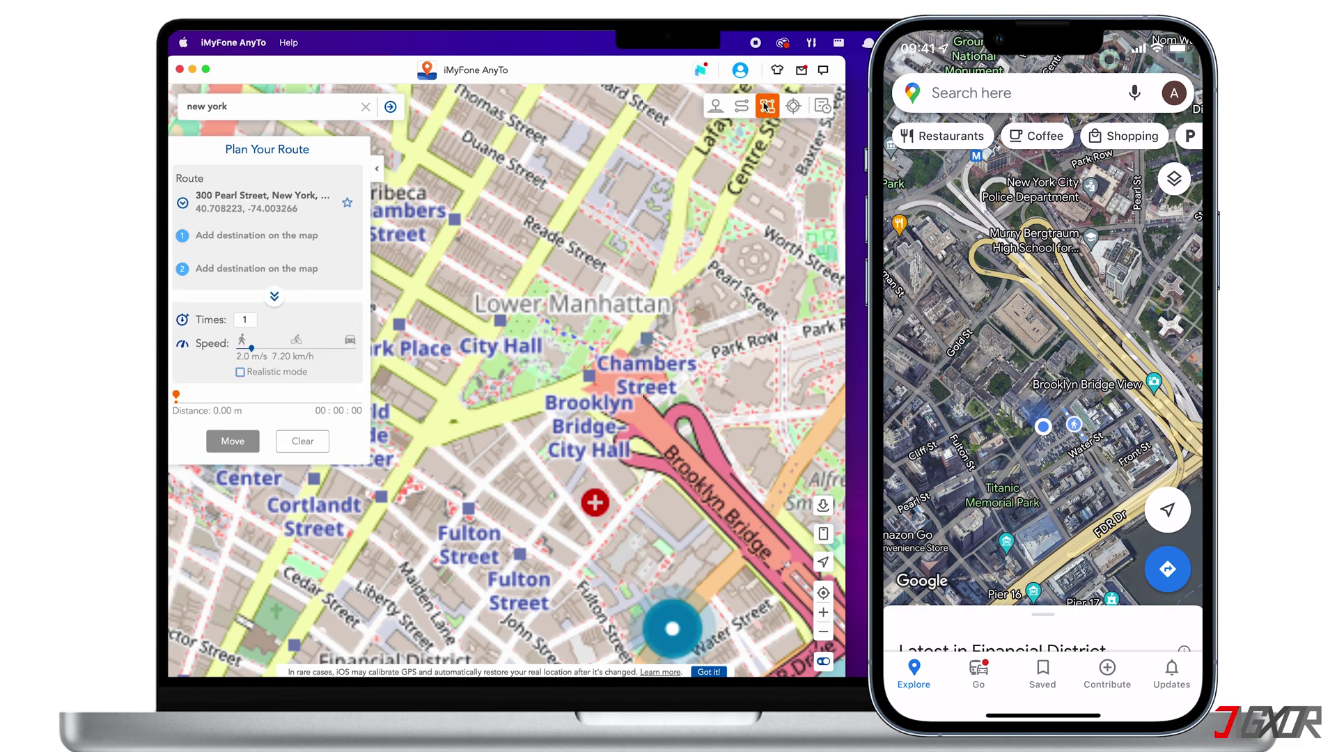
left_click(596, 503)
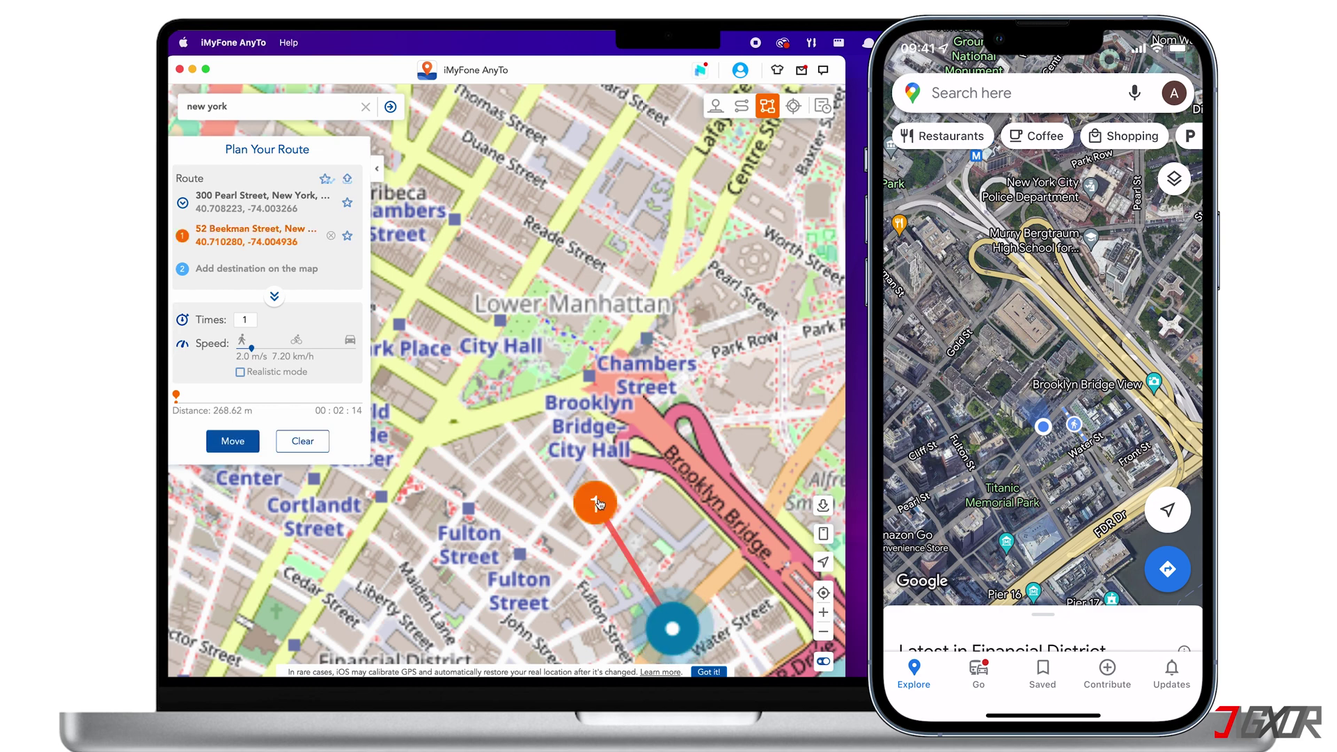
left_click(649, 340)
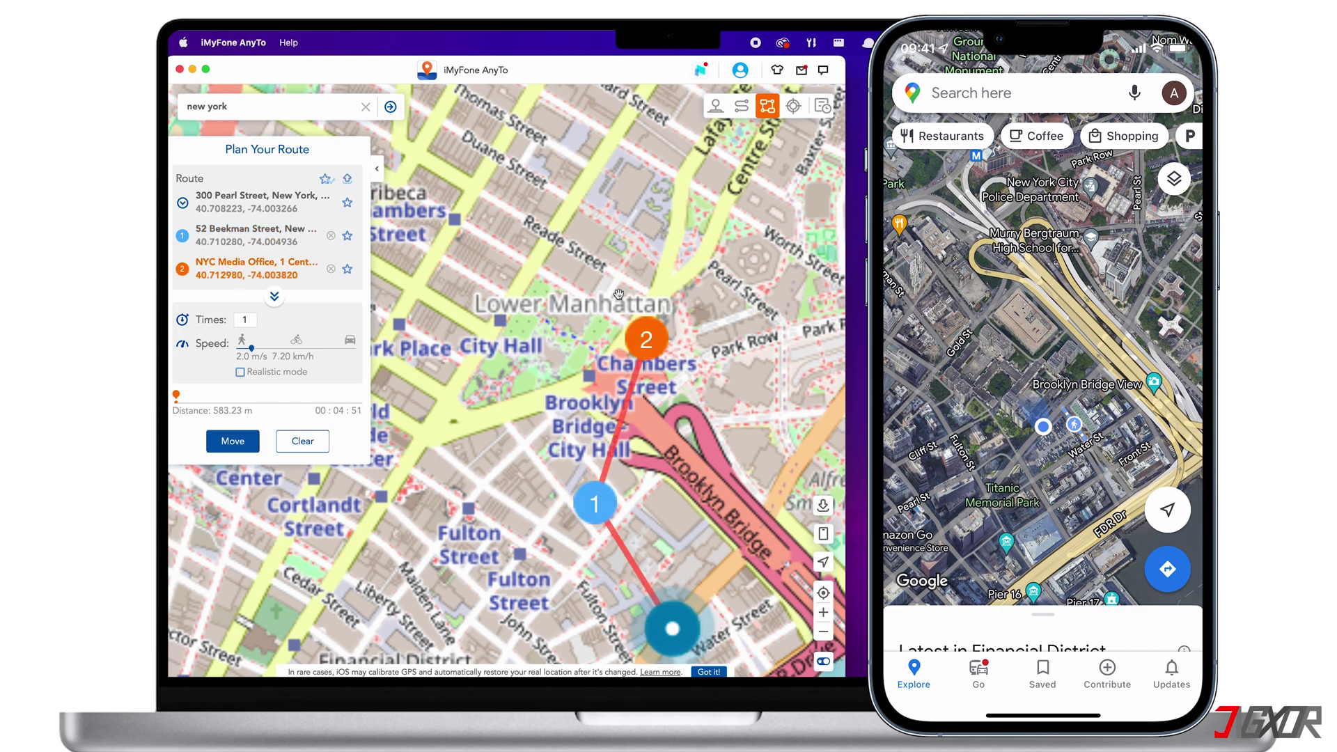
left_click(456, 220)
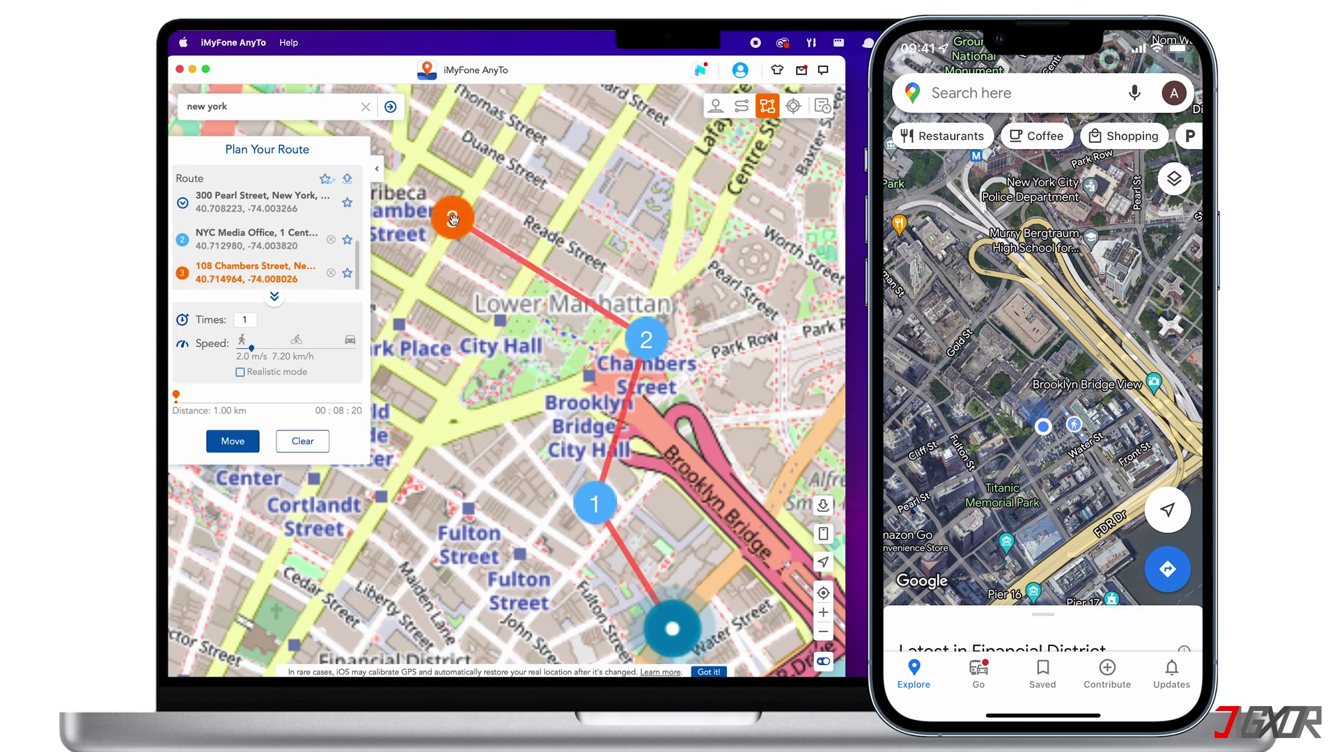
left_click_drag(647, 341, 616, 346)
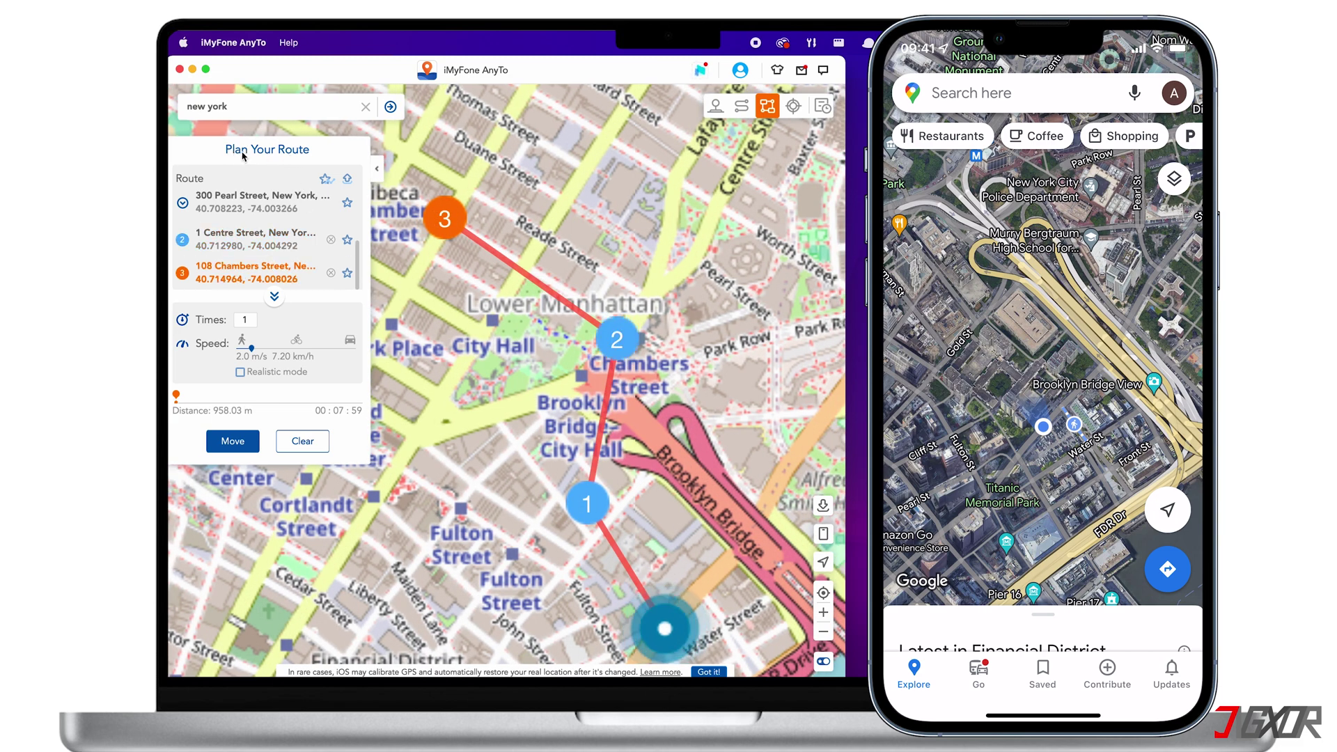
left_click(332, 241)
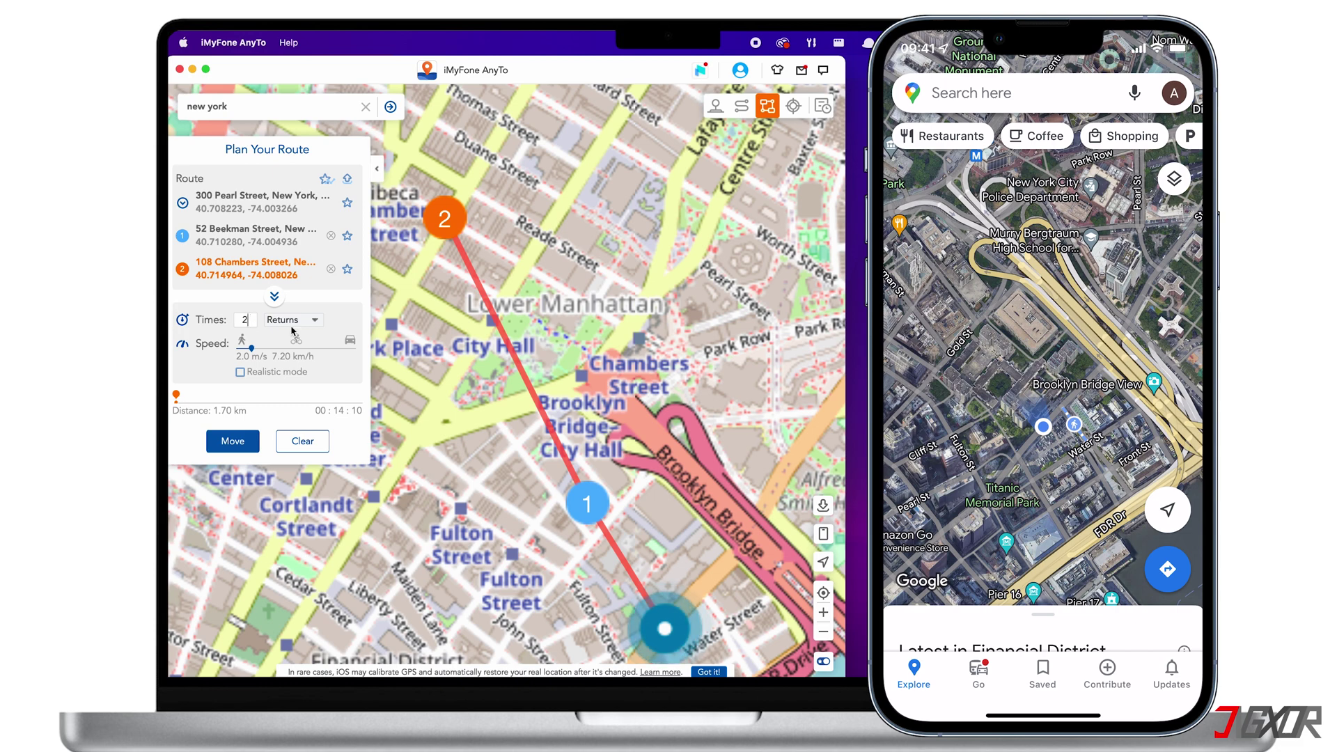
Step: Run the multi-spot route at 36.00 km/h, then switch to Joystick mode
left_click_drag(252, 347, 367, 357)
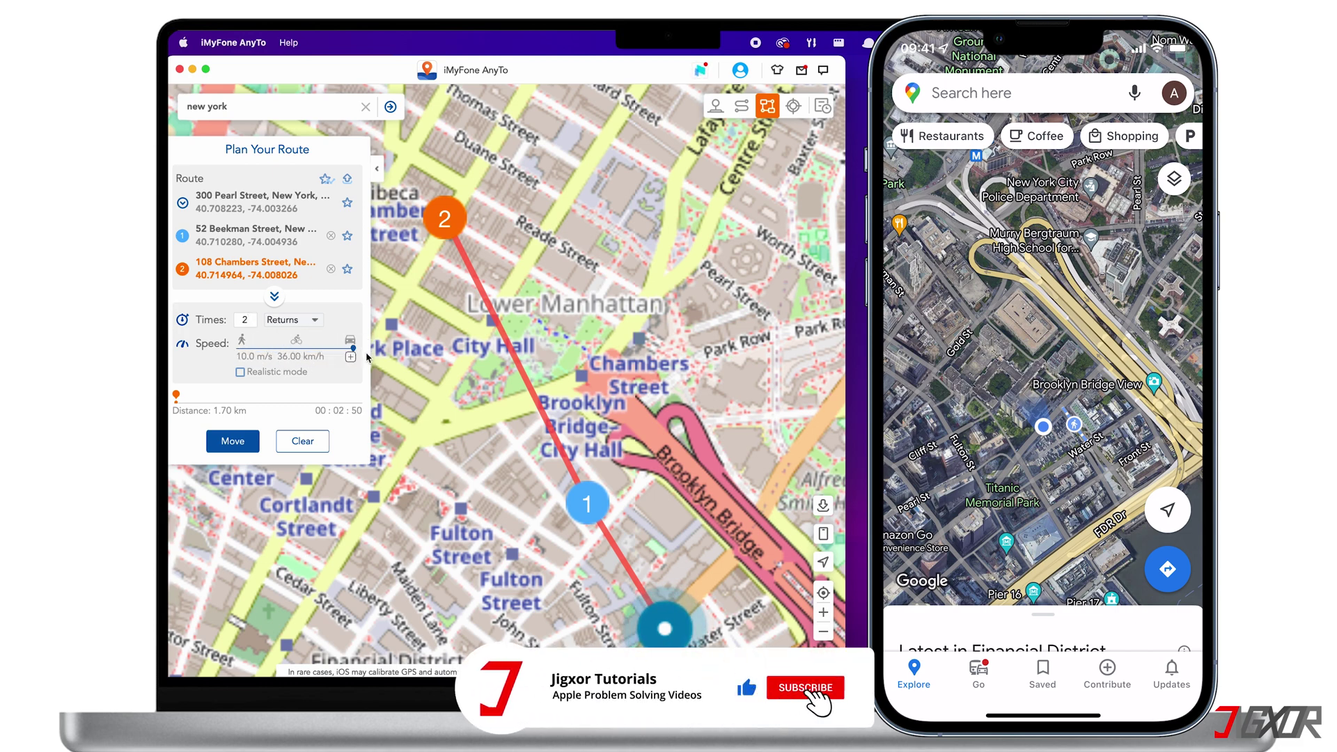
left_click(236, 441)
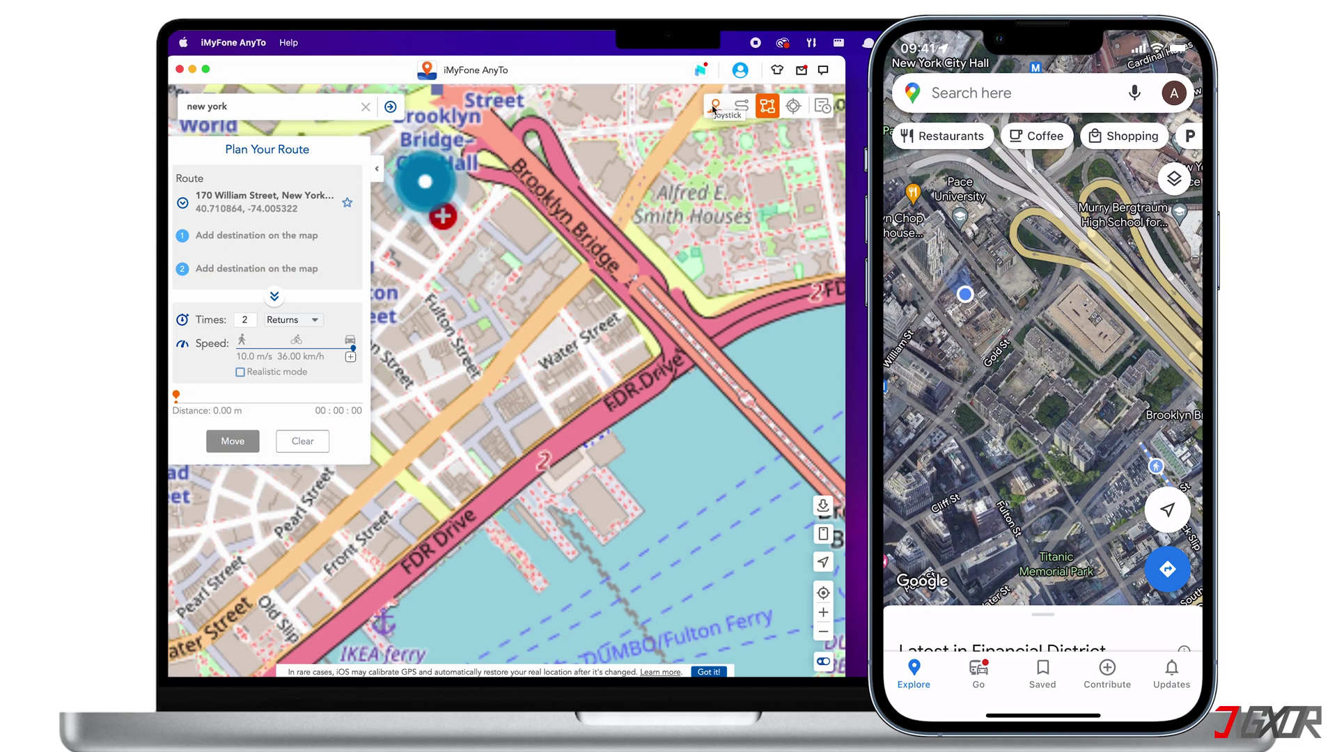
left_click(716, 106)
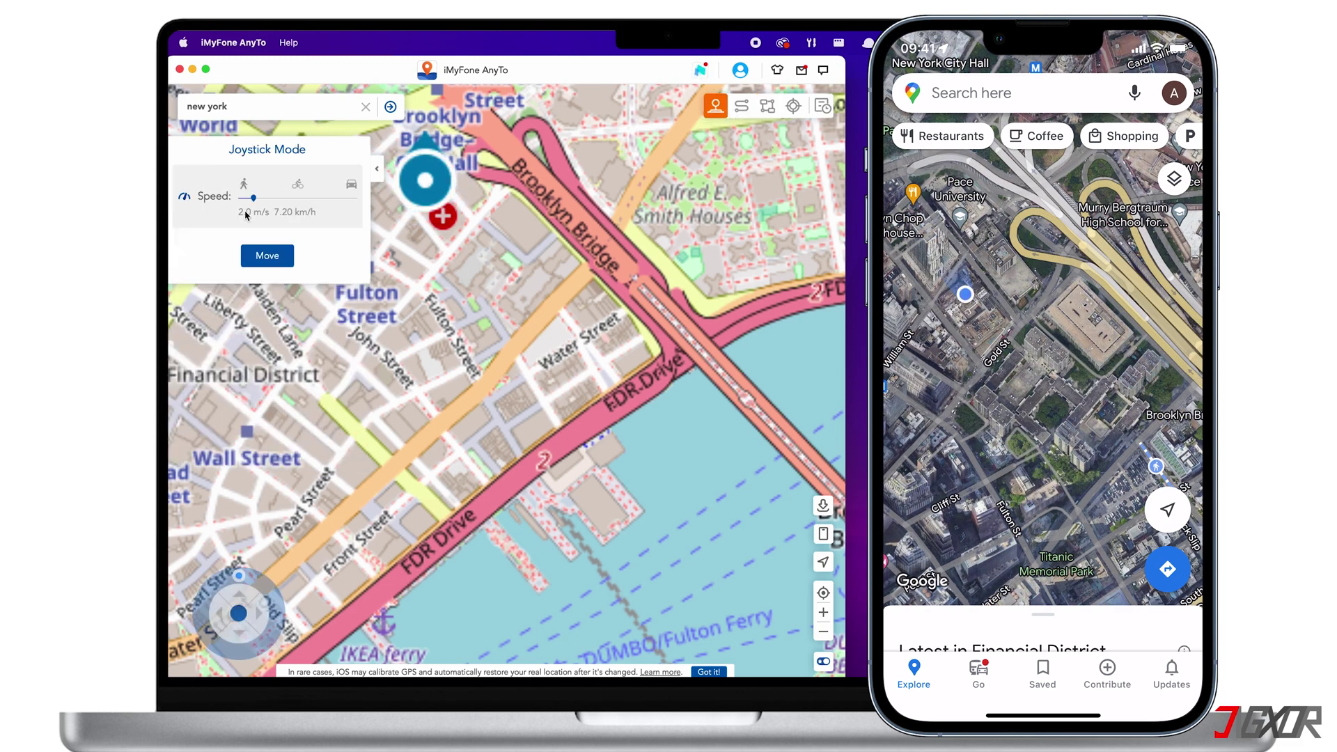
Step: Set joystick speed to 10.0 m/s and steer the location around Spruce Street with the arrow keys
left_click(341, 202)
left_click(354, 199)
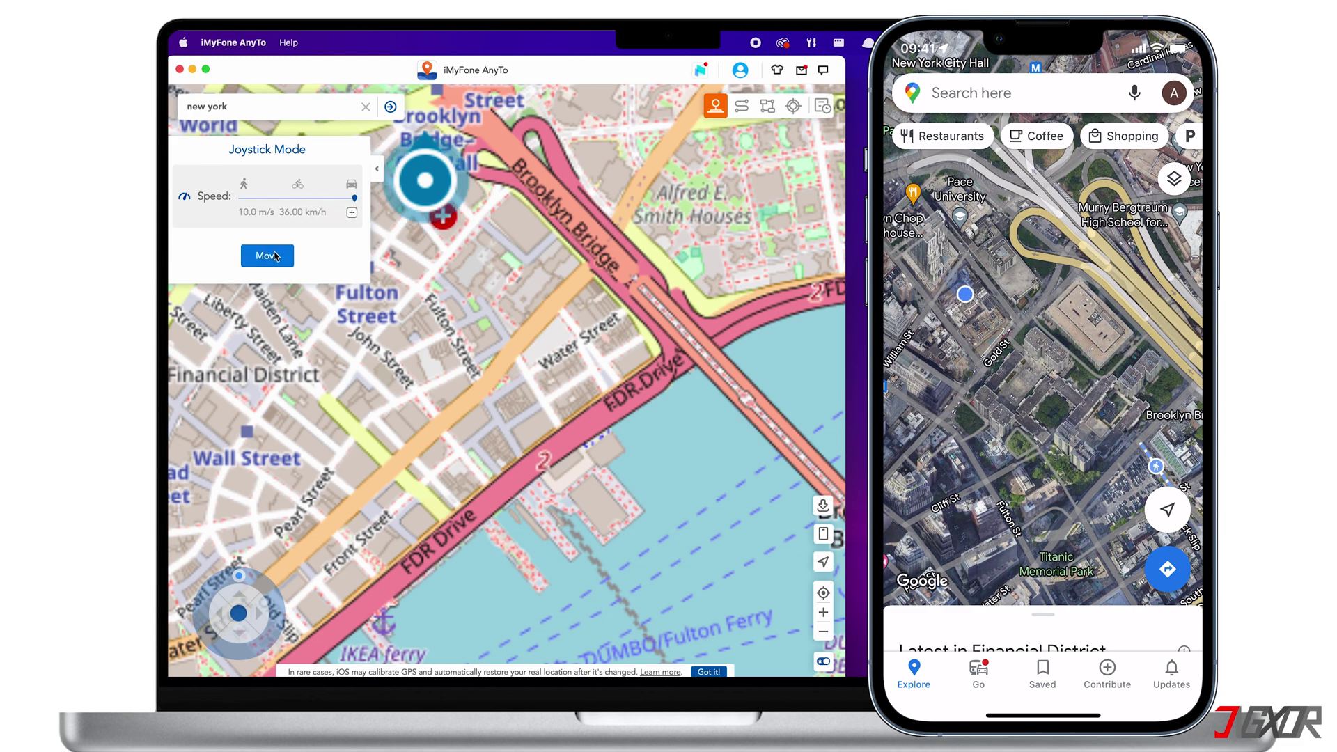
left_click(275, 256)
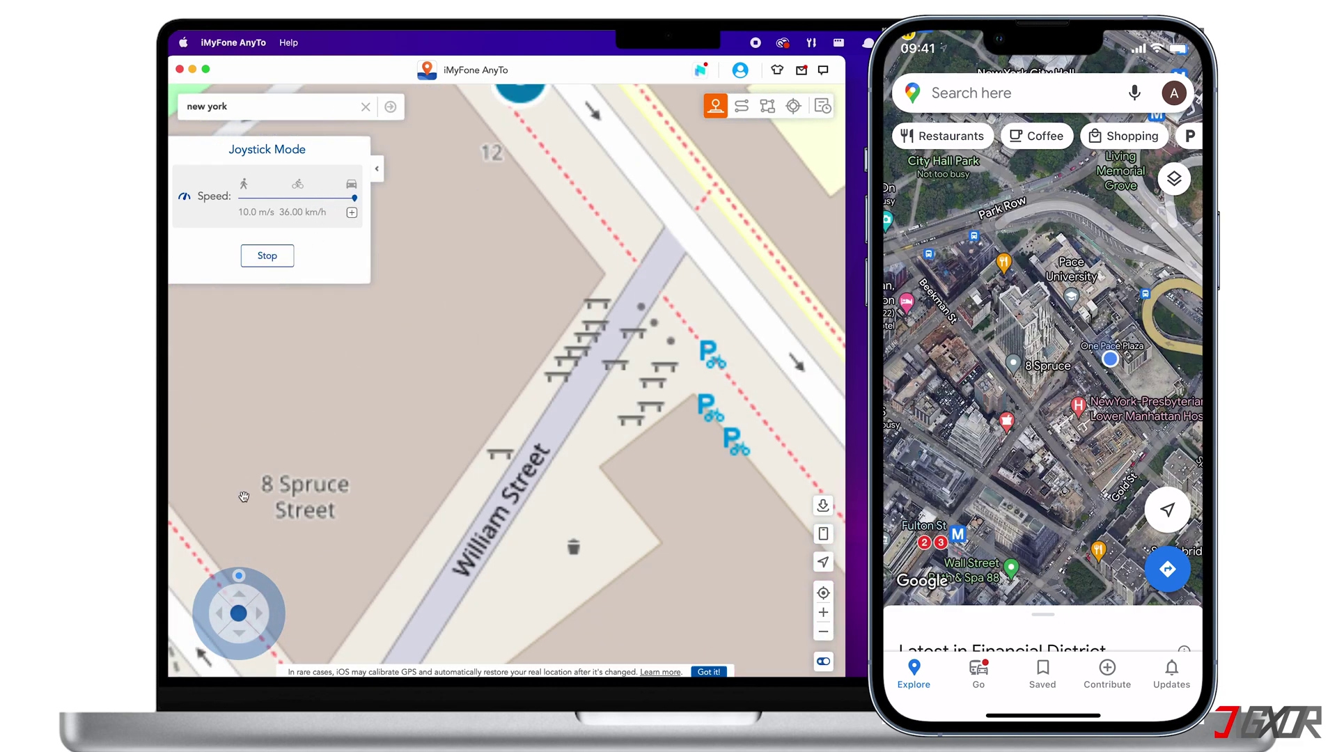
scroll(320, 439, "down", 5)
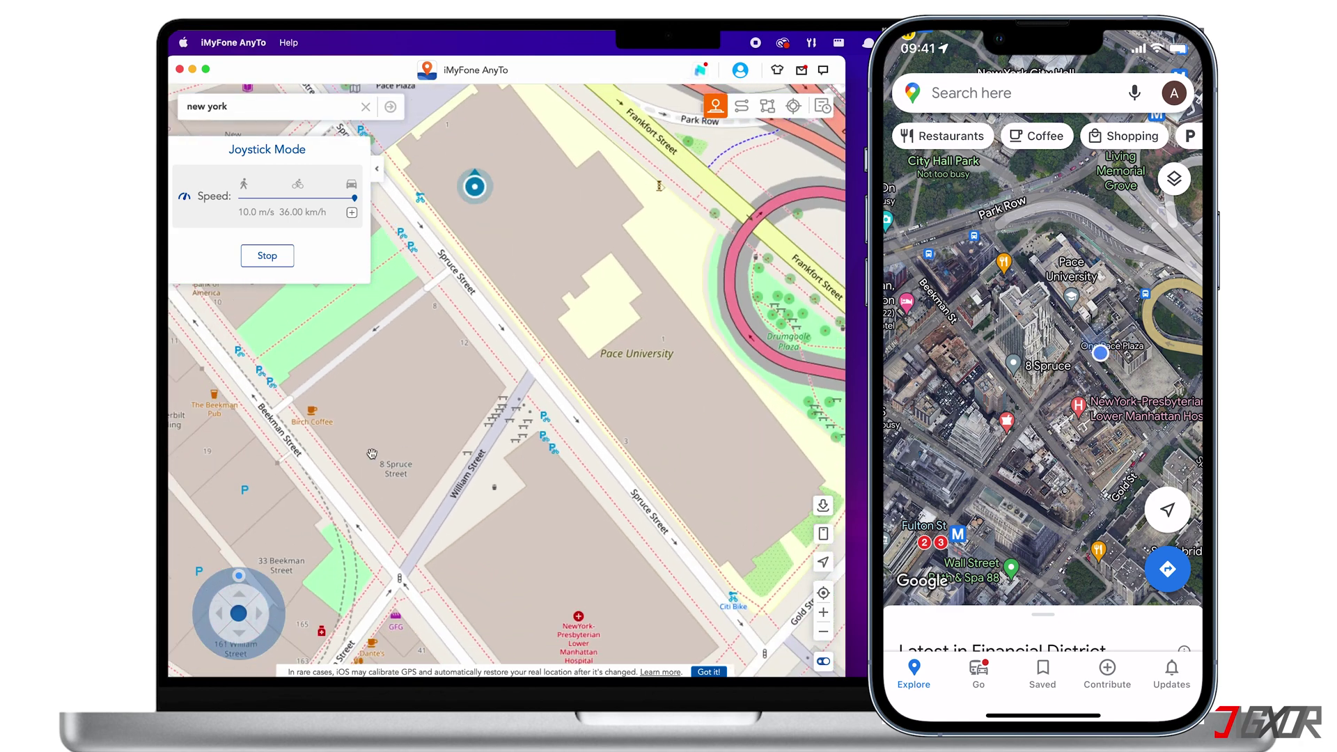
key("Left")
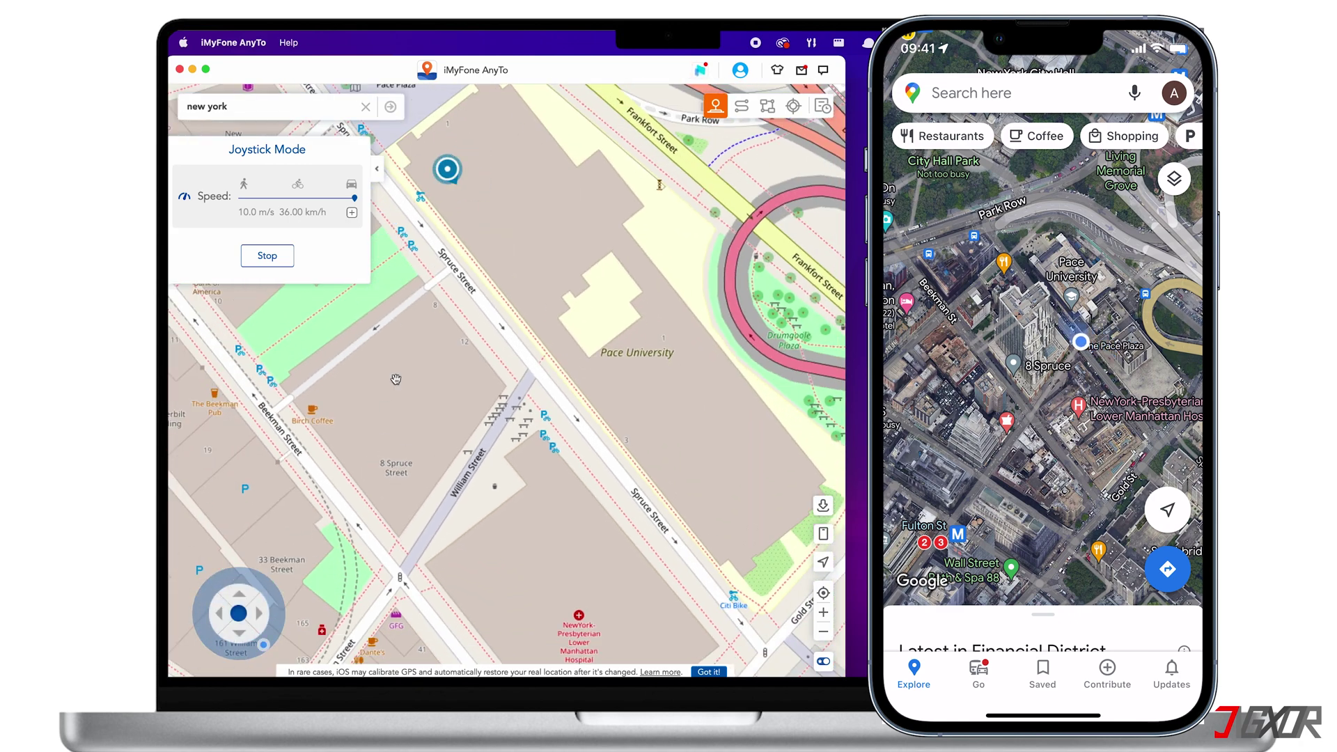
key("Right")
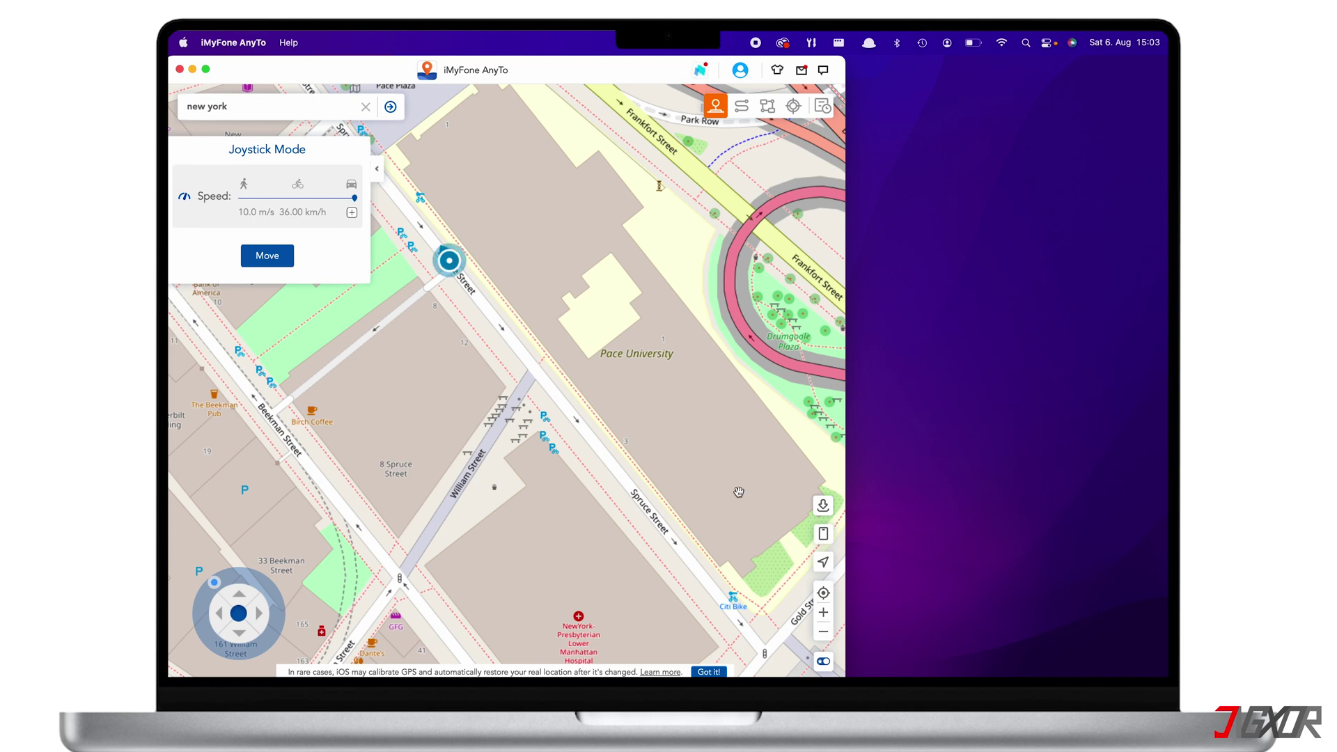
Step: Check the connected devices, then reset the location from New York to the real Berlin location
left_click(822, 534)
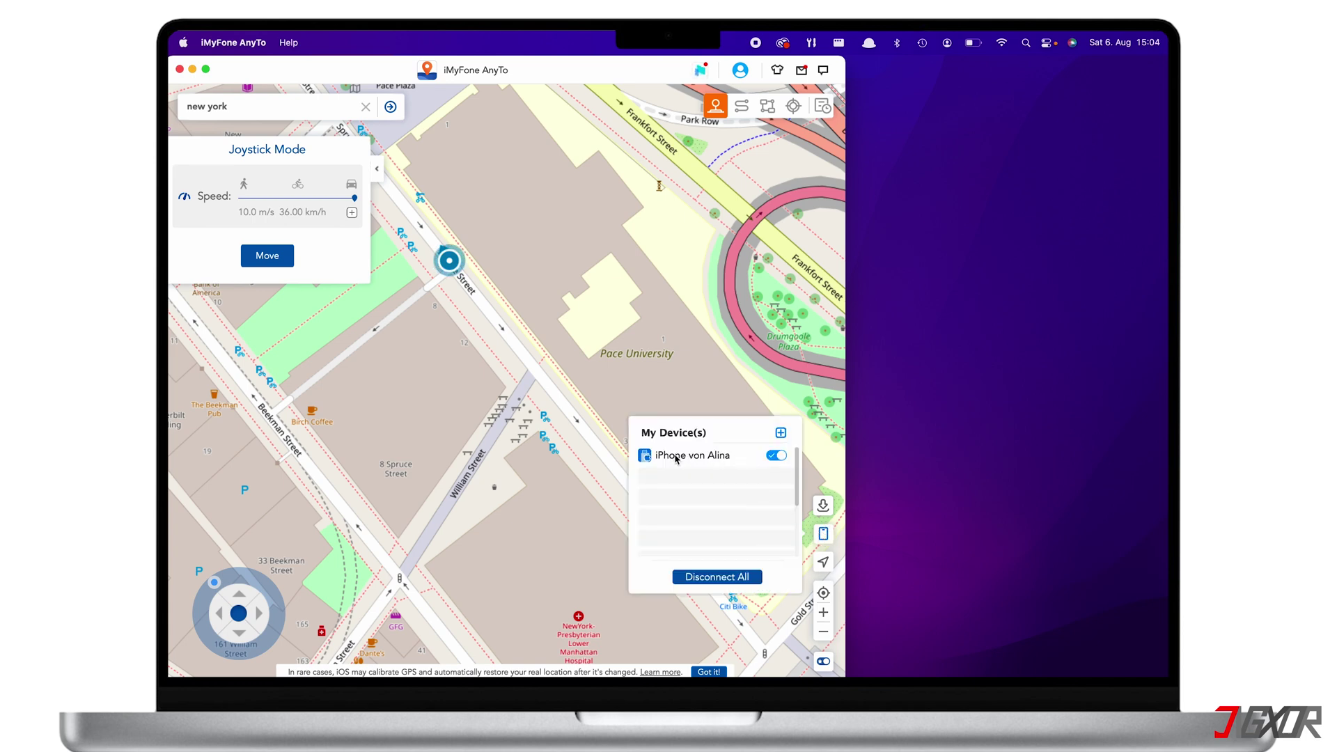
left_click(779, 433)
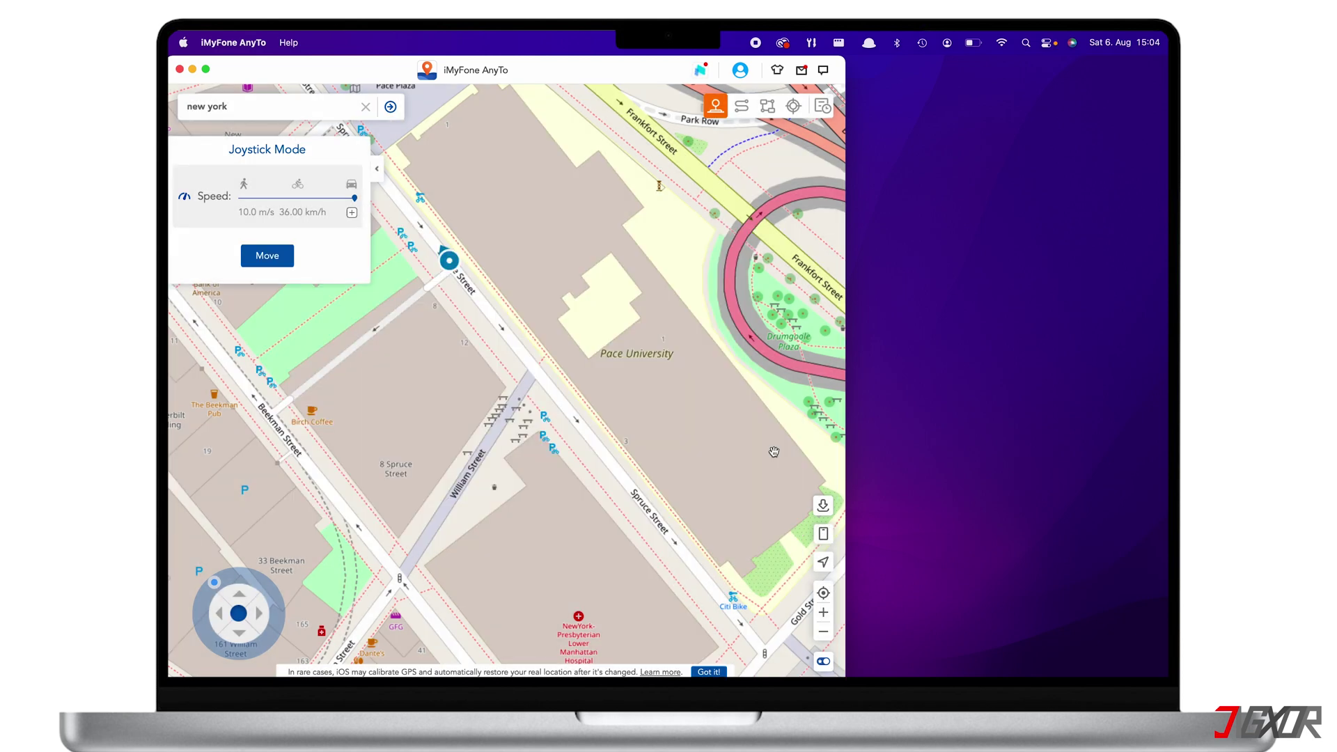
left_click(823, 564)
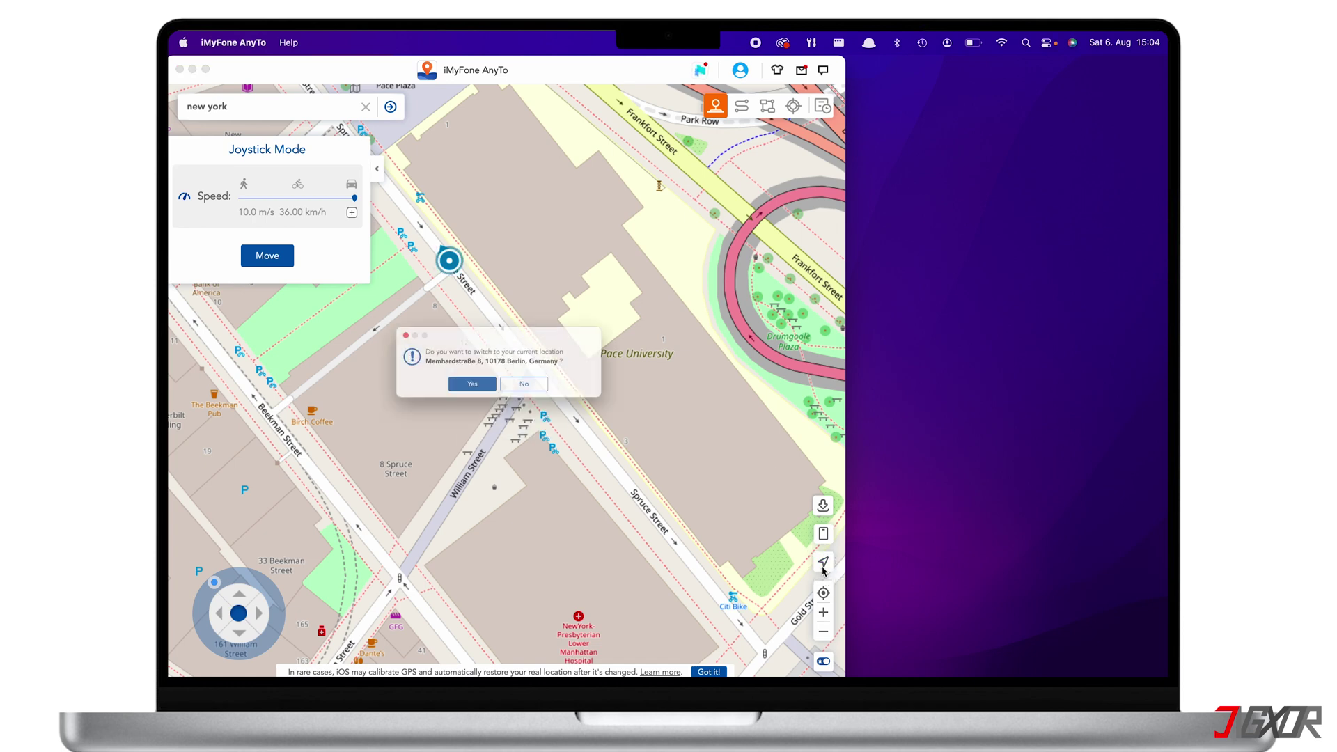
left_click(456, 395)
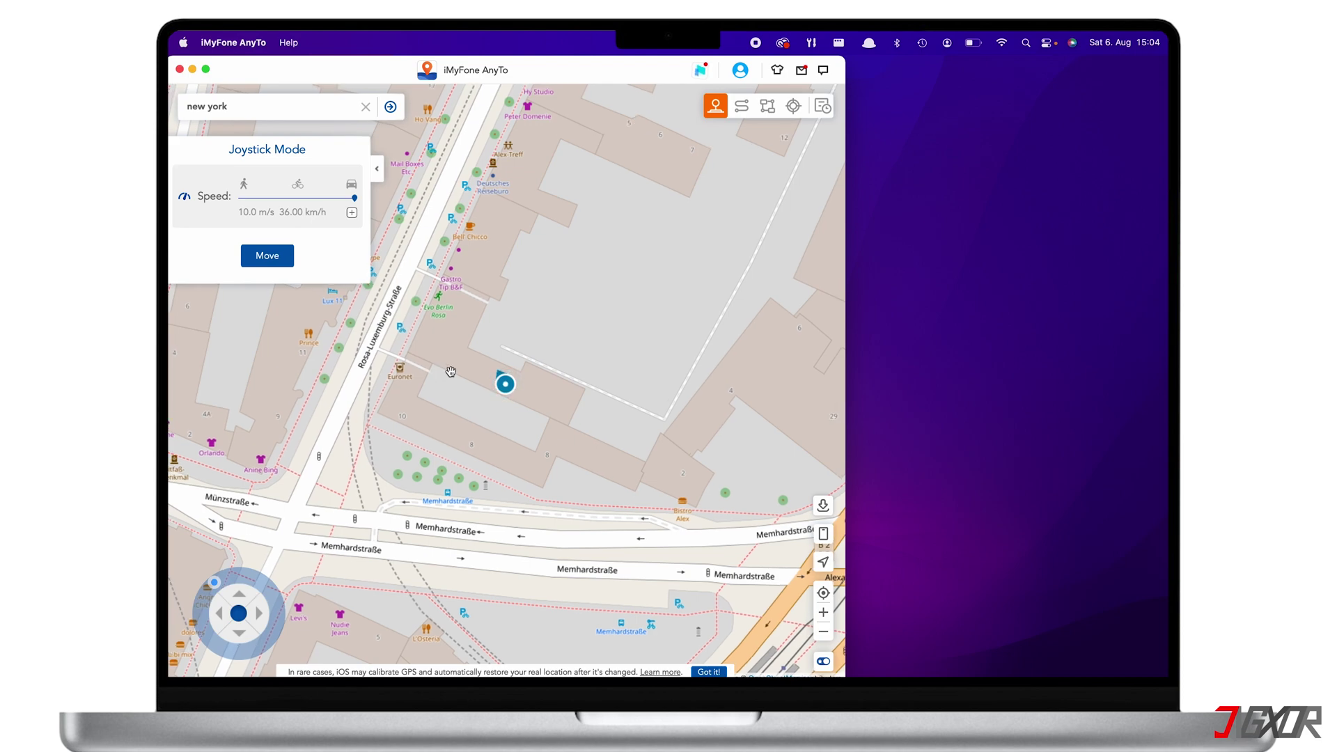
left_click(441, 376)
scroll(440, 376, "down", 5)
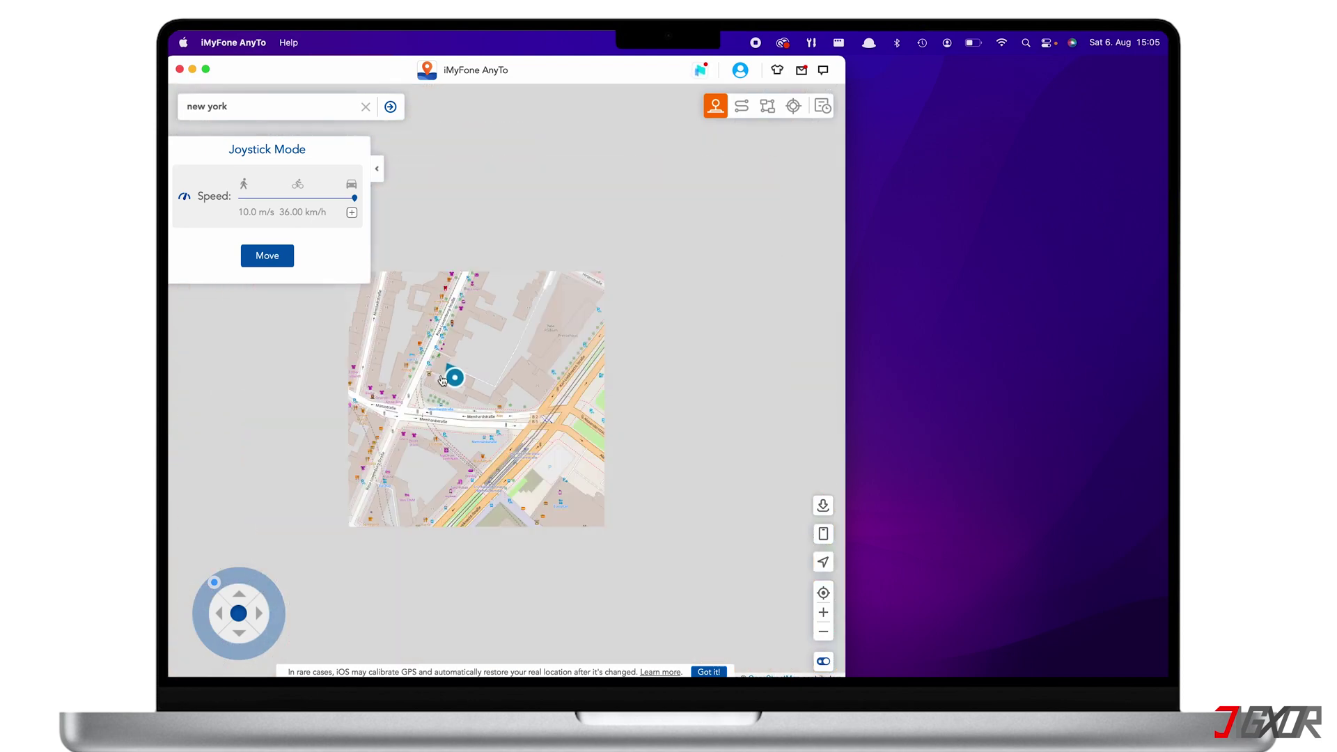